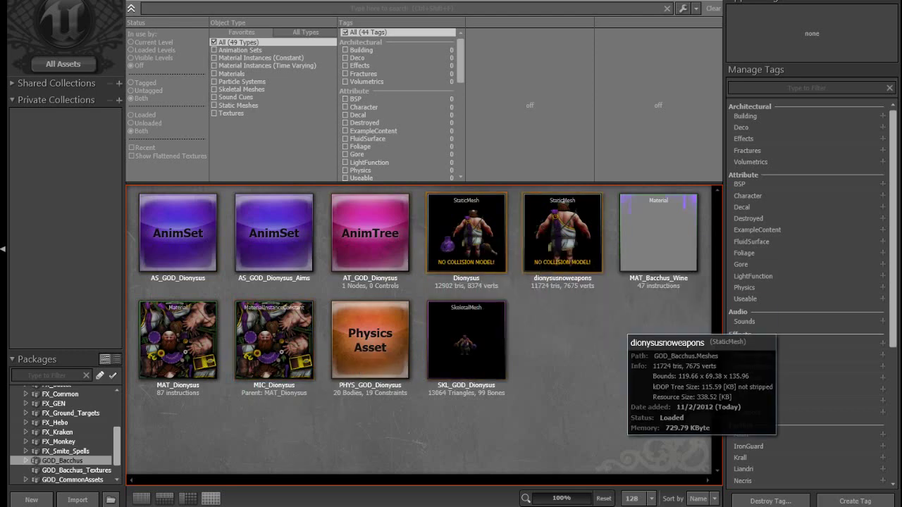
Open the SKL_GOD_Dionysus skeletal mesh from the GOD_Bacchus package and examine the character from the front
mouse_move(497, 310)
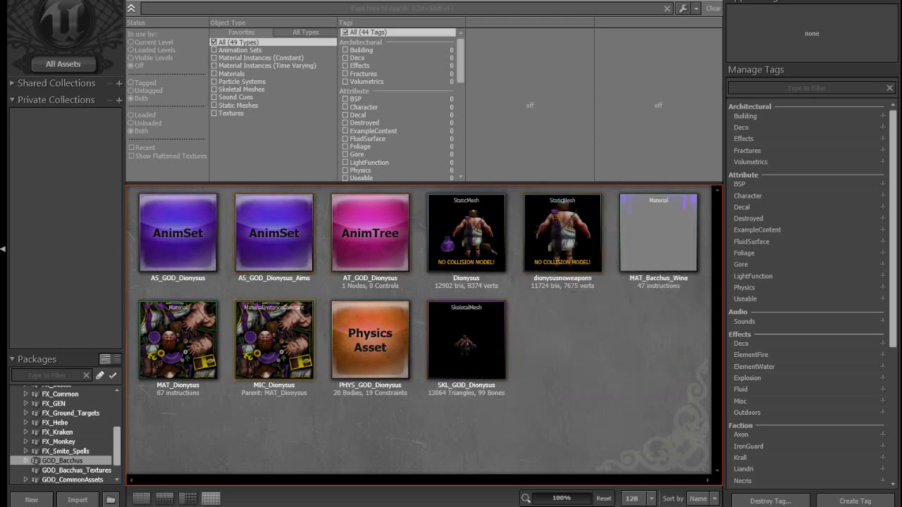
double_click(465, 340)
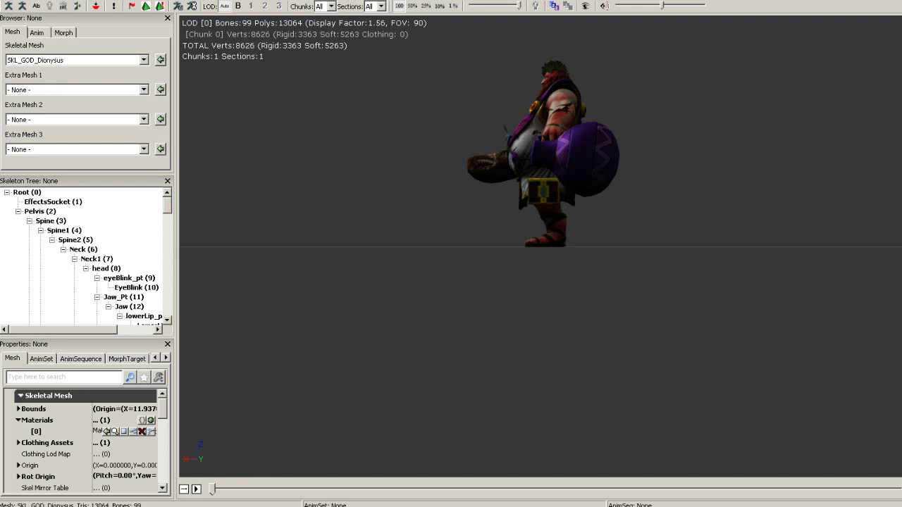
drag(466, 340, 599, 370)
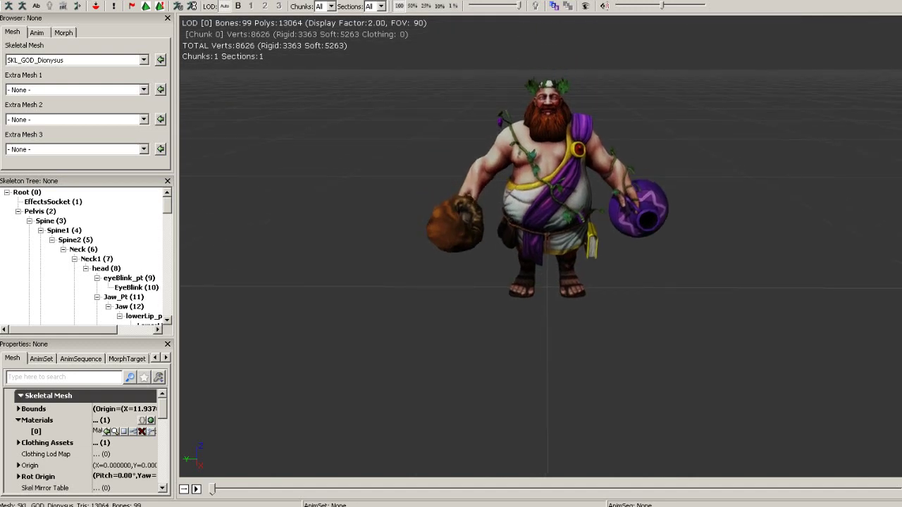
drag(540, 247, 300, 282)
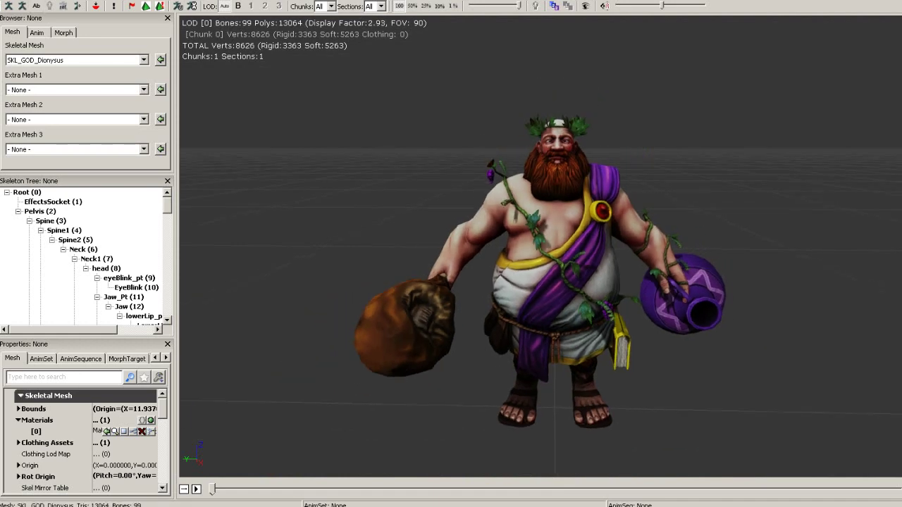
Load the AS_GOD_Dionysus AnimSet for the character mesh
click(36, 32)
click(126, 60)
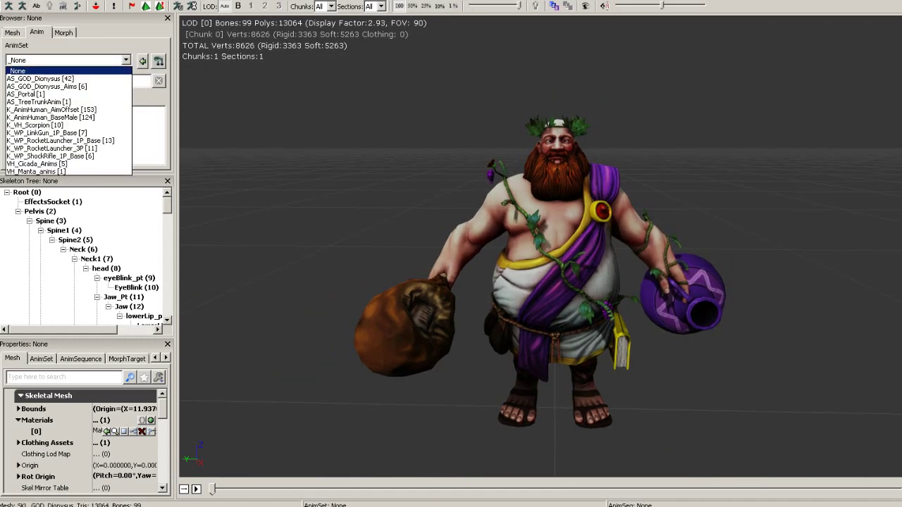
click(39, 78)
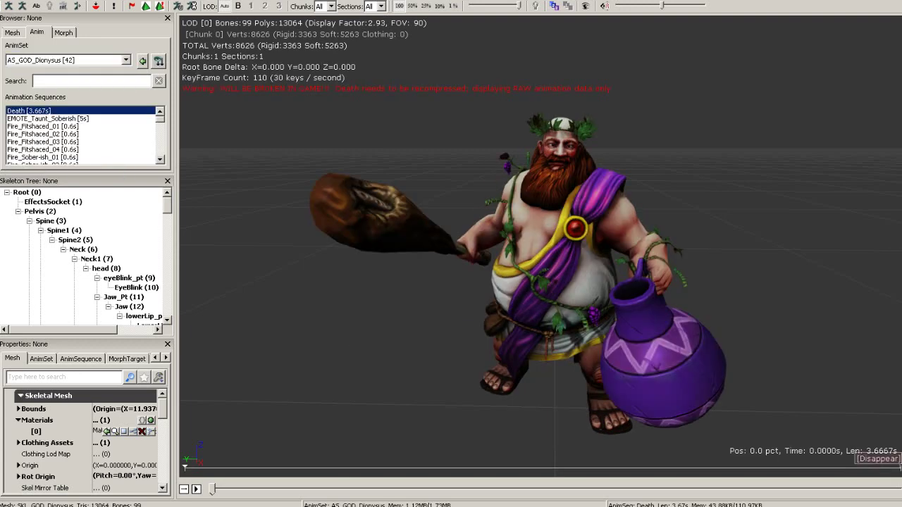
Play the Death and EMOTE_Taunt_Soberish animations and examine the character's motion
double_click(29, 111)
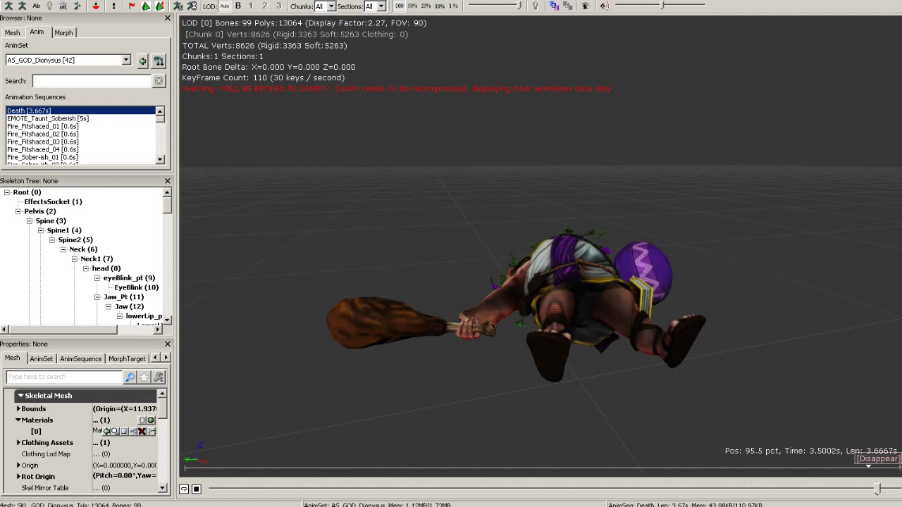
click(48, 118)
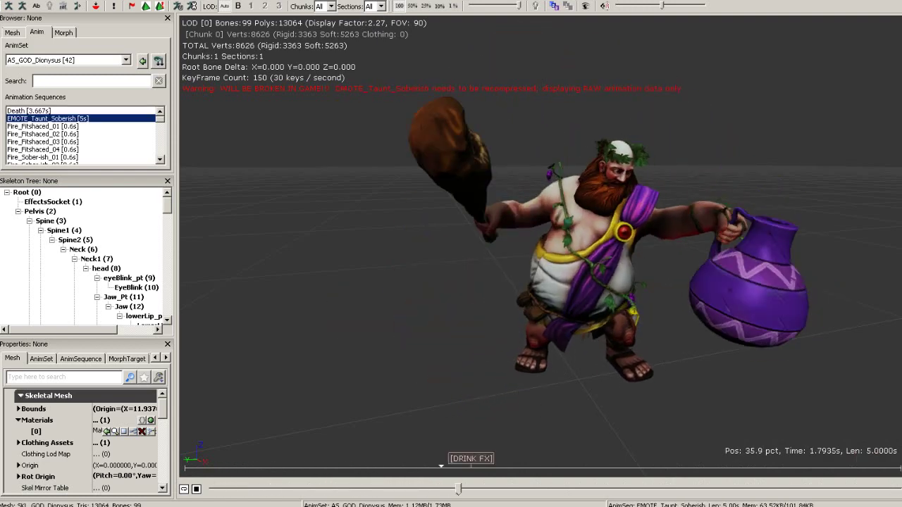
drag(540, 268, 512, 265)
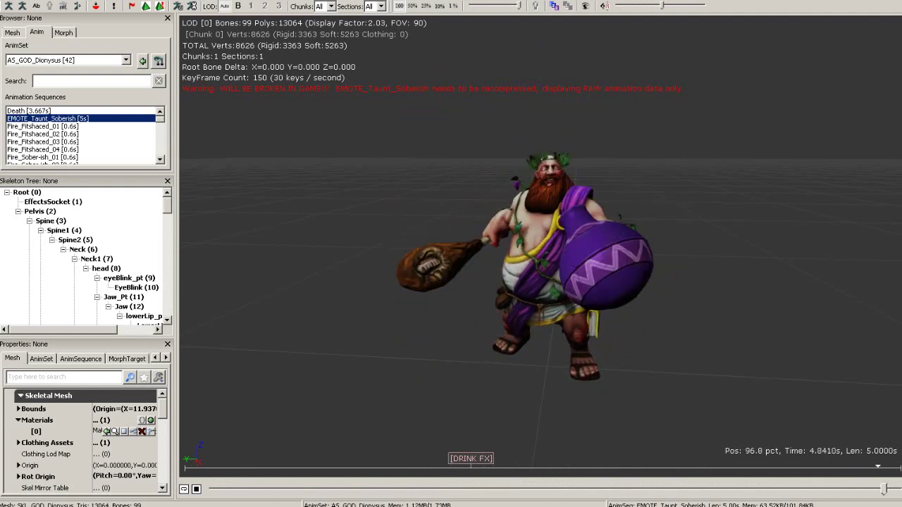
Preview the attack animations Fire_Fitshaced_01, Fire_Sober-ish_01, Fire_Fitshaced_03 and Fire_Sober-ish_02, returning to Fire_Fitshaced_01 for comparison
click(43, 126)
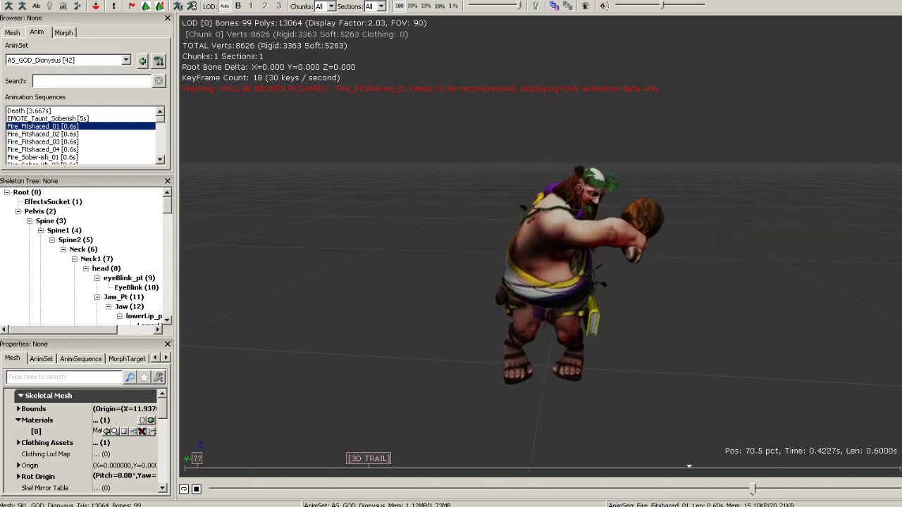
click(160, 160)
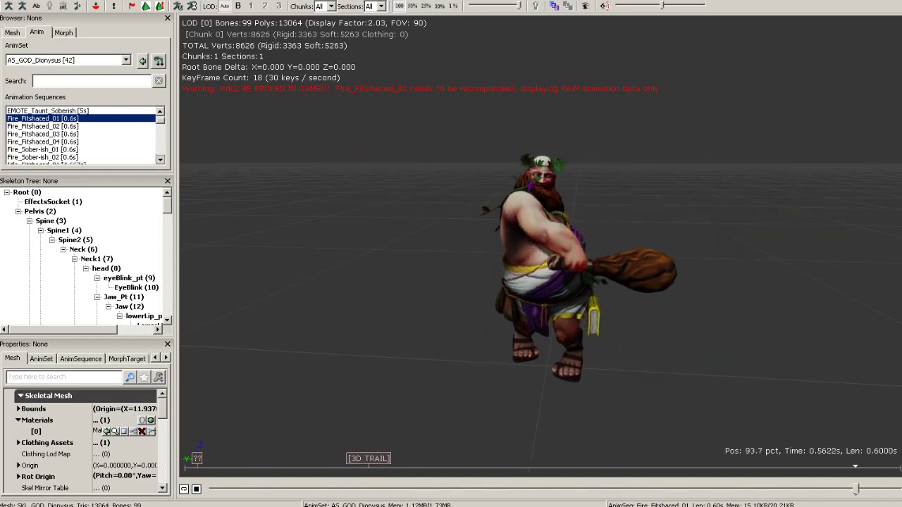
click(44, 149)
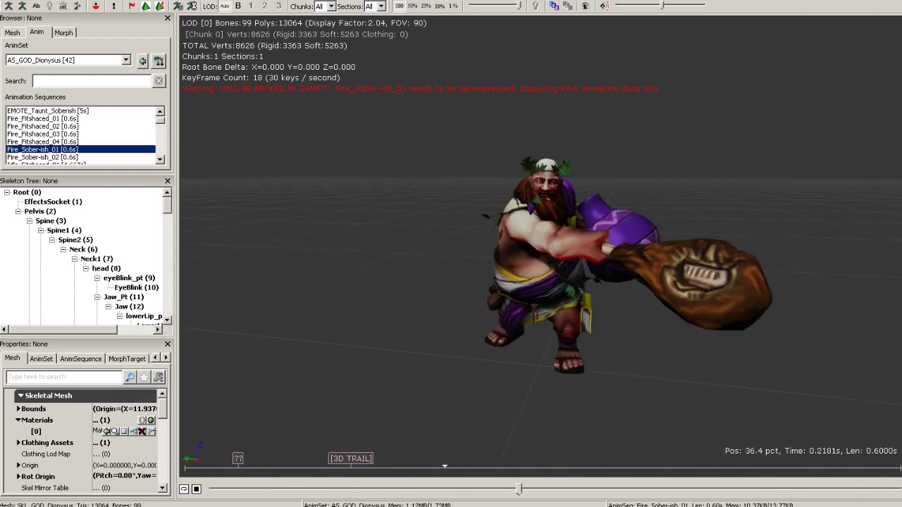
click(43, 119)
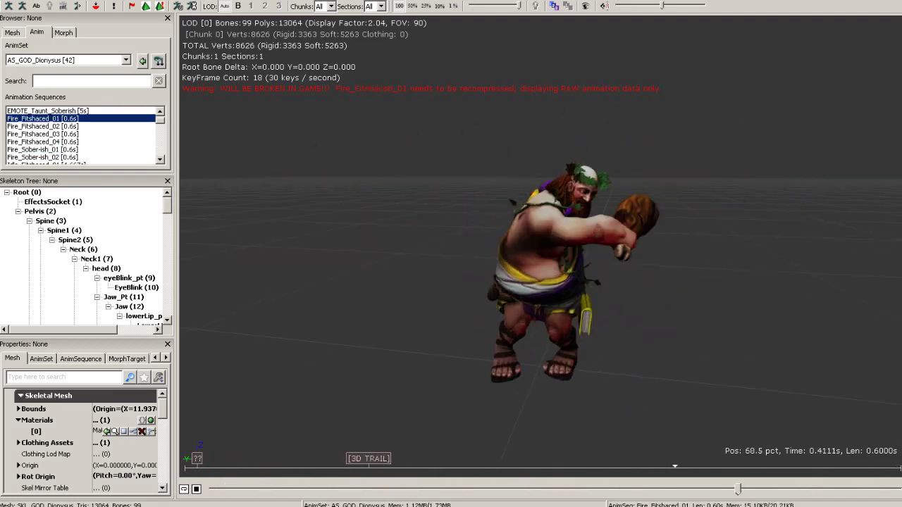
click(43, 134)
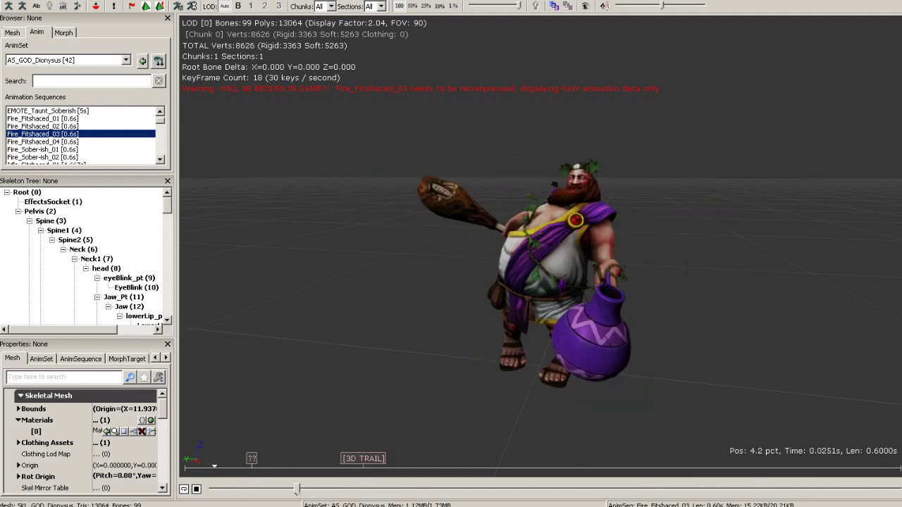
click(43, 157)
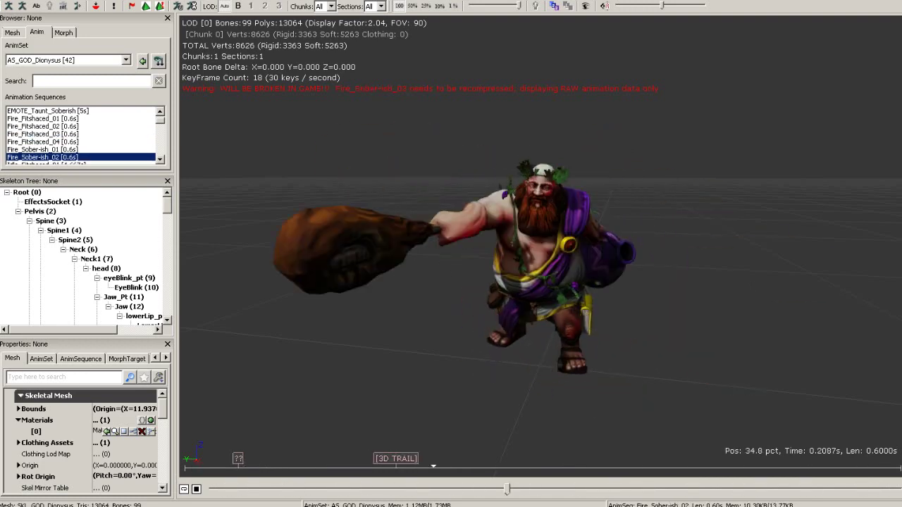
Preview the Idle_Fitshaced_01 animation and examine the drunken idle pose up close and from different angles
scroll(81, 134, down, 3)
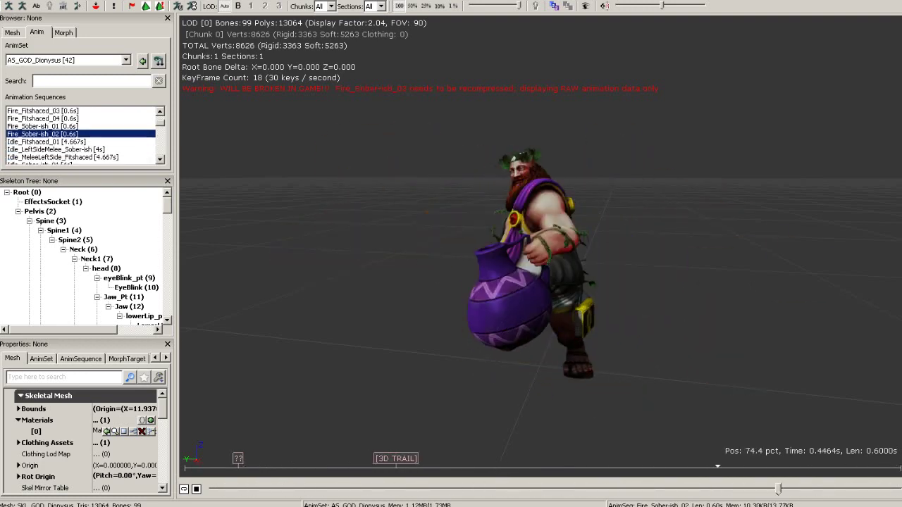
scroll(81, 134, down, 1)
click(47, 134)
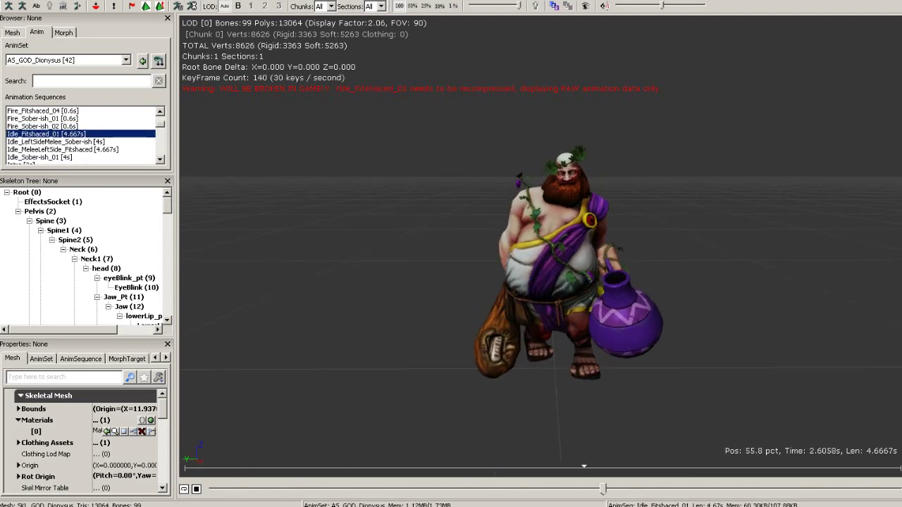
mouse_move(541, 254)
mouse_down()
mouse_move(370, 258)
mouse_move(374, 265)
mouse_move(518, 244)
mouse_move(539, 264)
mouse_up()
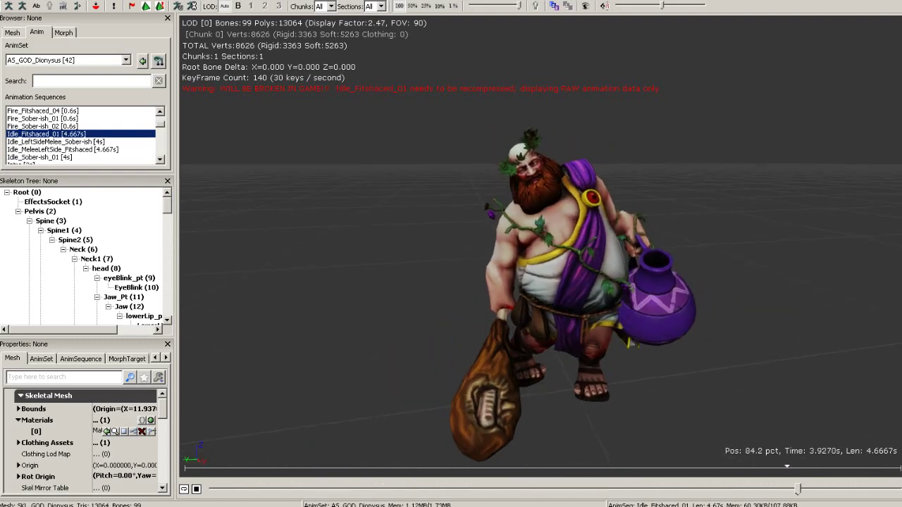
right_drag(538, 264, 538, 244)
drag(539, 243, 504, 244)
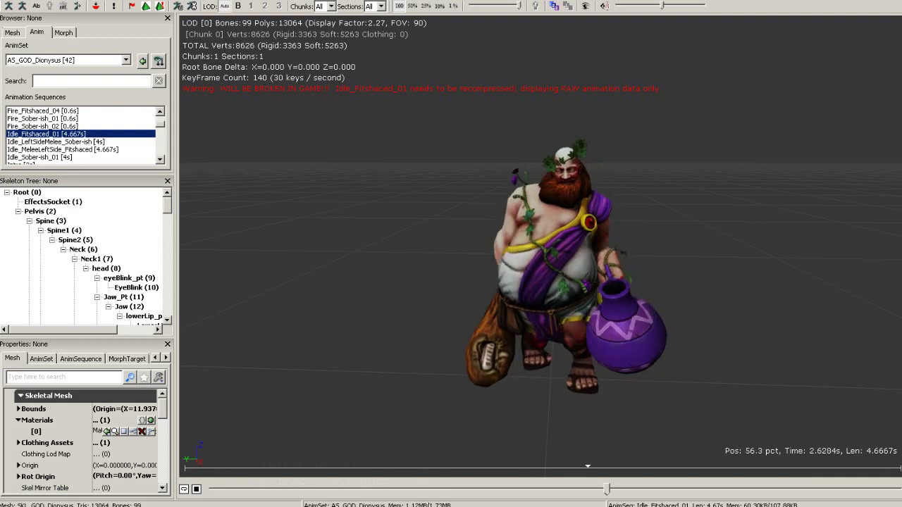
Preview the Idle_LeftSideMelee_Sober-ish and Idle_Sober-ish_01 animations to compare the two sober idle poses
click(56, 142)
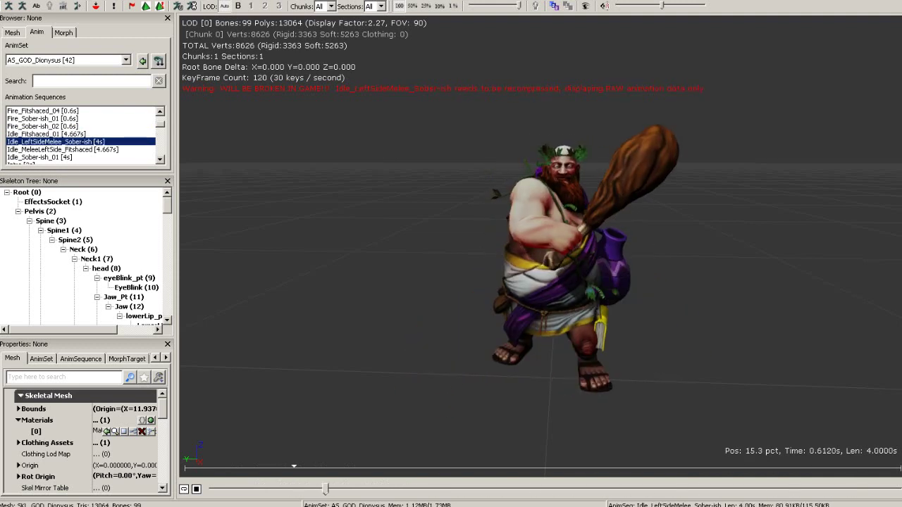
drag(539, 243, 539, 278)
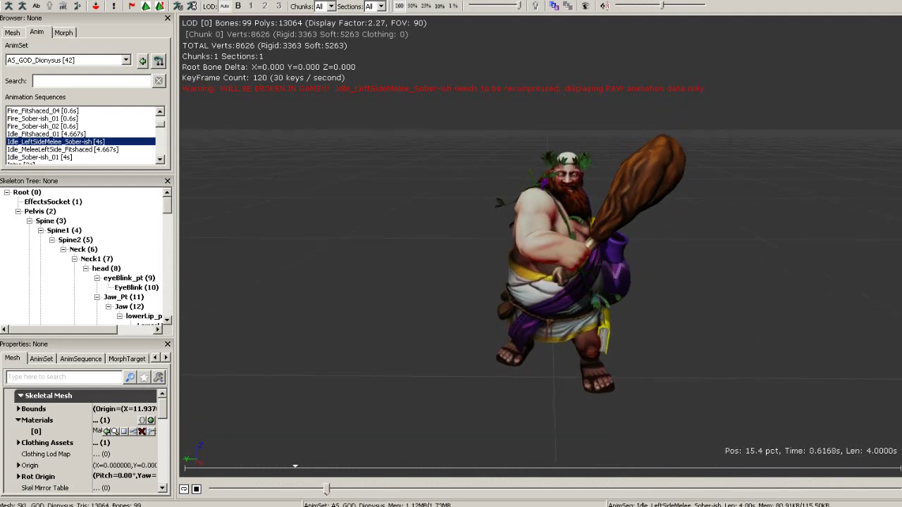
scroll(81, 138, down, 1)
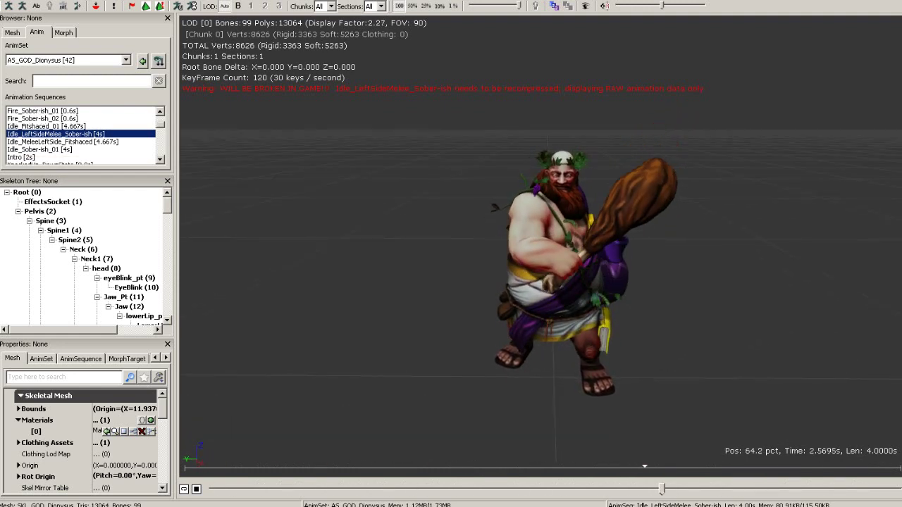
click(40, 150)
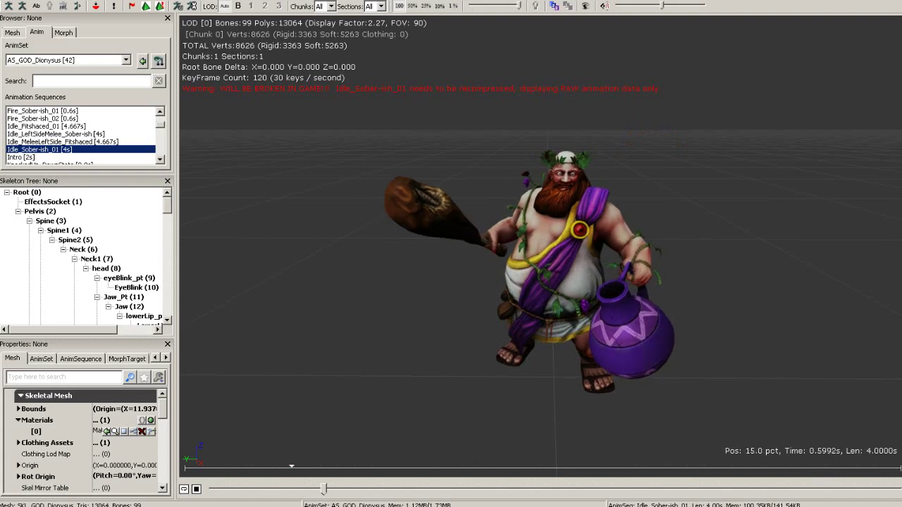
Preview the Intro animation from different angles, followed by the Laugh_Sober-ish animation
click(35, 157)
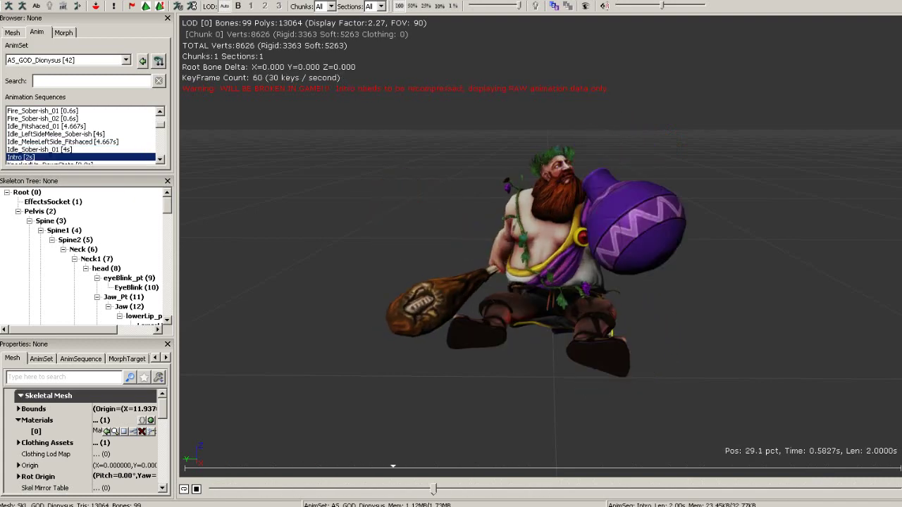
drag(522, 281, 268, 282)
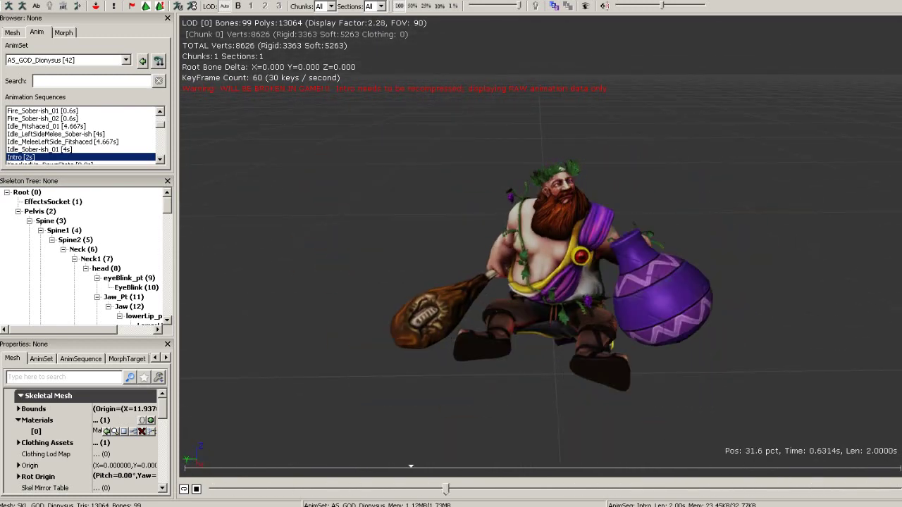
scroll(82, 135, down, 1)
scroll(81, 135, down, 1)
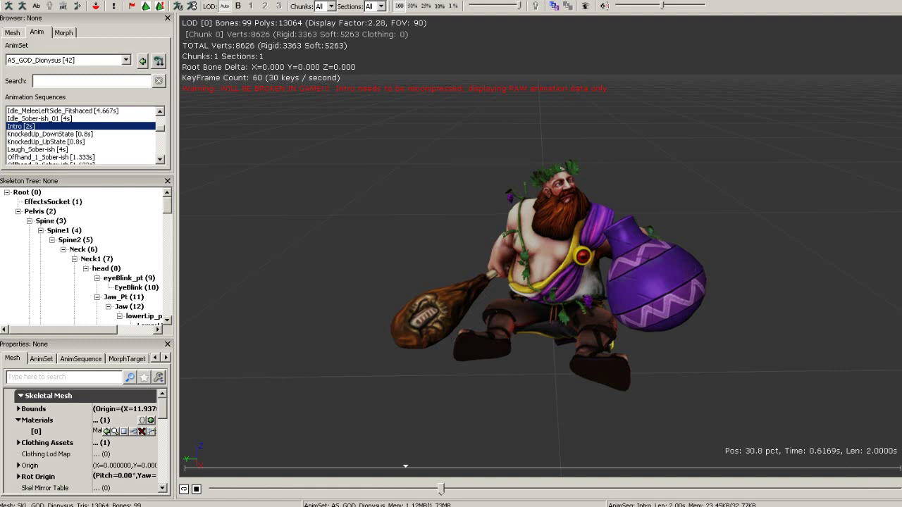
click(38, 149)
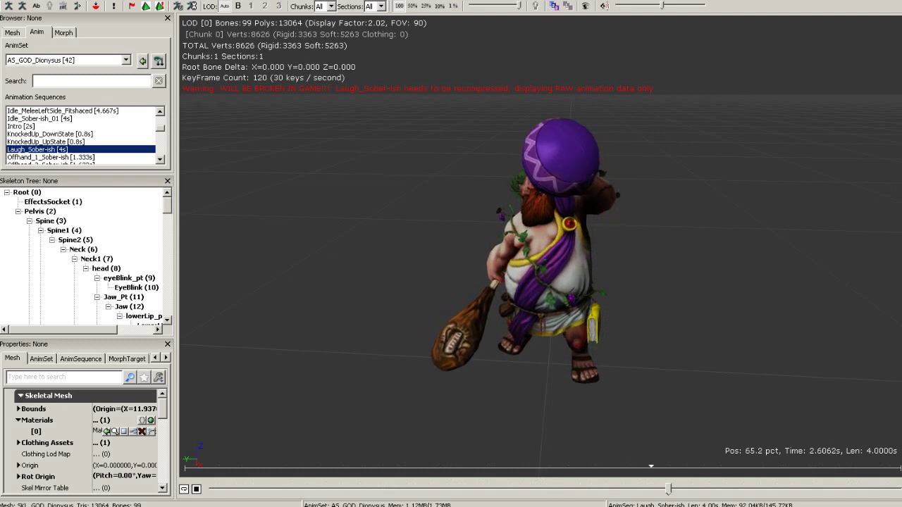
Preview the Offhand_1_Sober-ish, Offhand_2_Sober-ish and Offhand_3_Sober-ish ability animations, ending back on Offhand_1_Sober-ish
scroll(81, 135, down, 2)
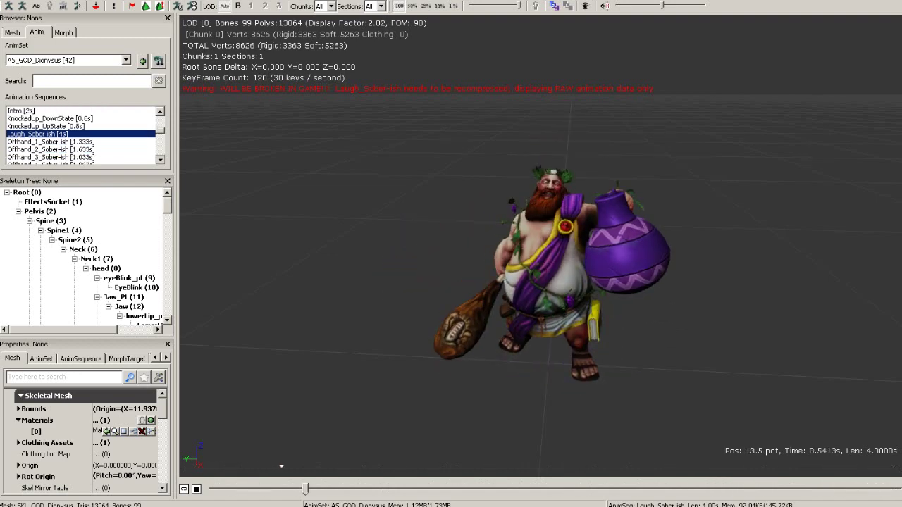
click(160, 159)
click(160, 159)
click(50, 126)
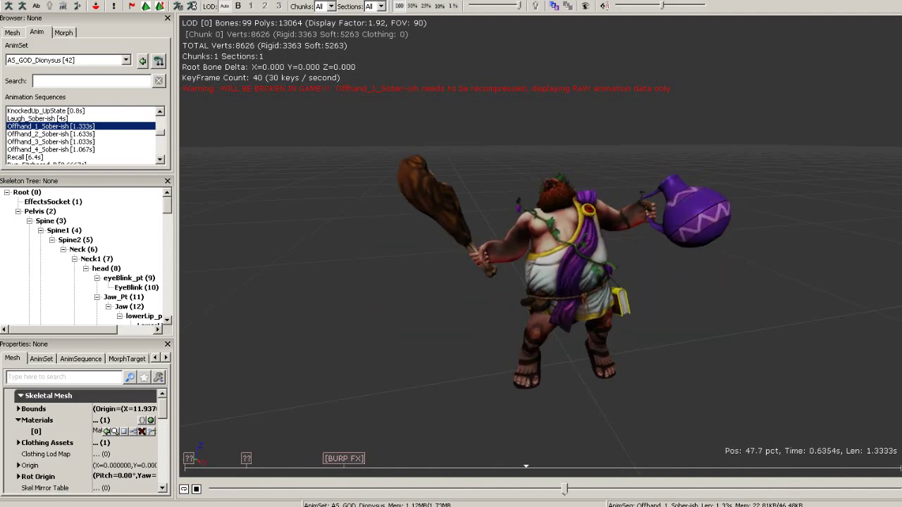
click(51, 134)
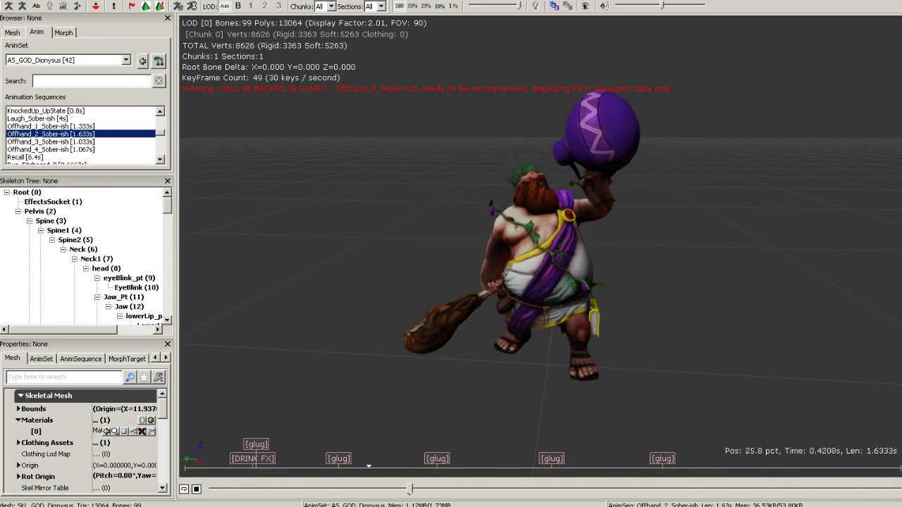
click(50, 142)
click(51, 126)
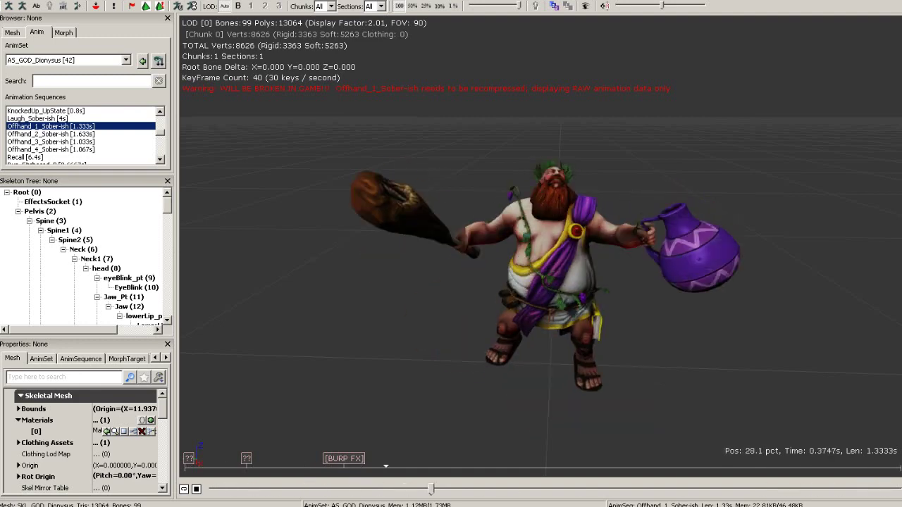
Play the Offhand_3_Sober-ish and Offhand_4_Sober-ish animations and examine each from different angles
click(50, 141)
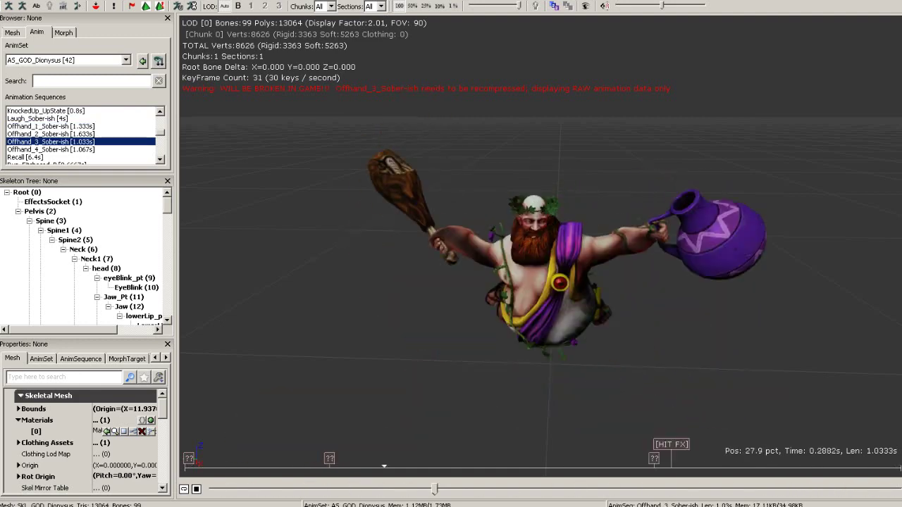
drag(541, 282, 470, 243)
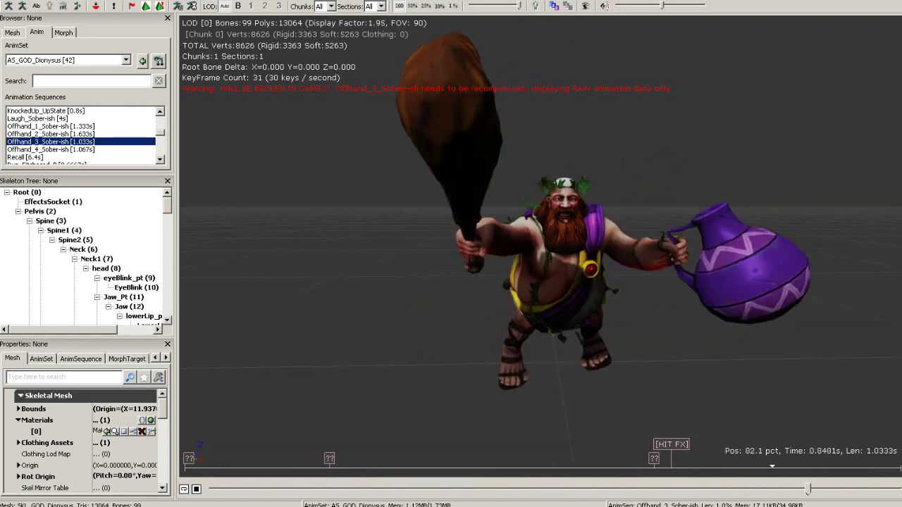
click(51, 149)
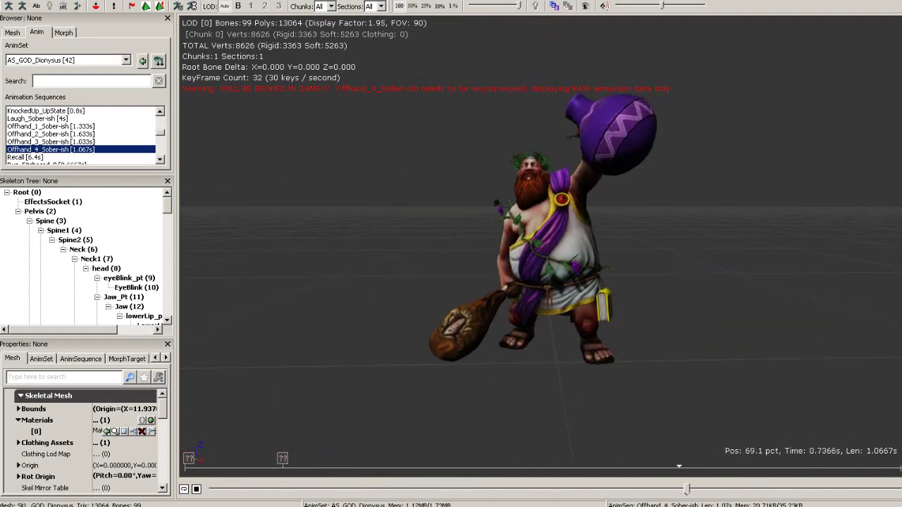
drag(539, 261, 352, 278)
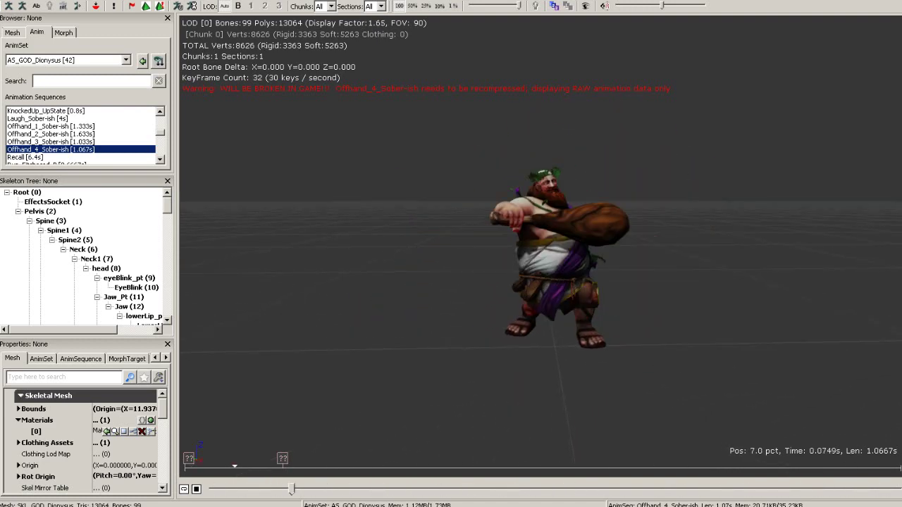
Preview the Recall animation and the Run_Fitshaced_B animation, viewing each from different angles
click(26, 157)
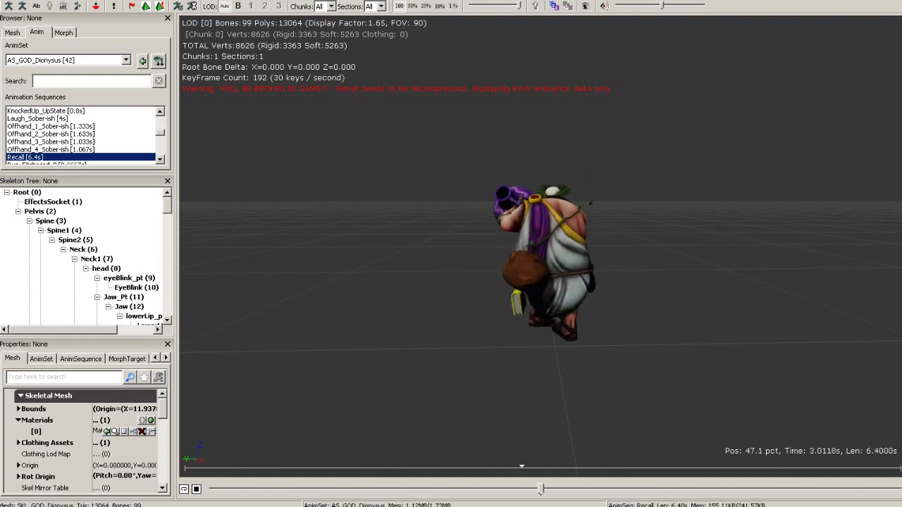
drag(606, 247, 409, 282)
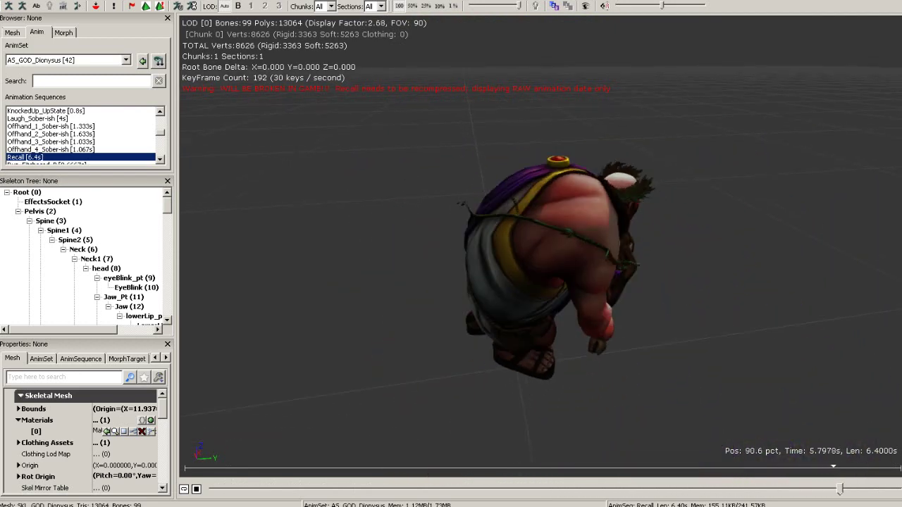
key(Down)
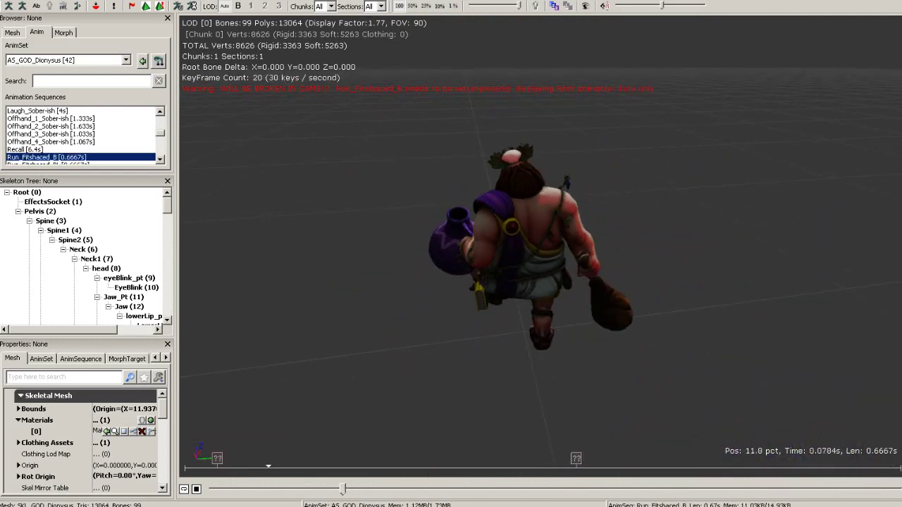
drag(451, 282, 677, 264)
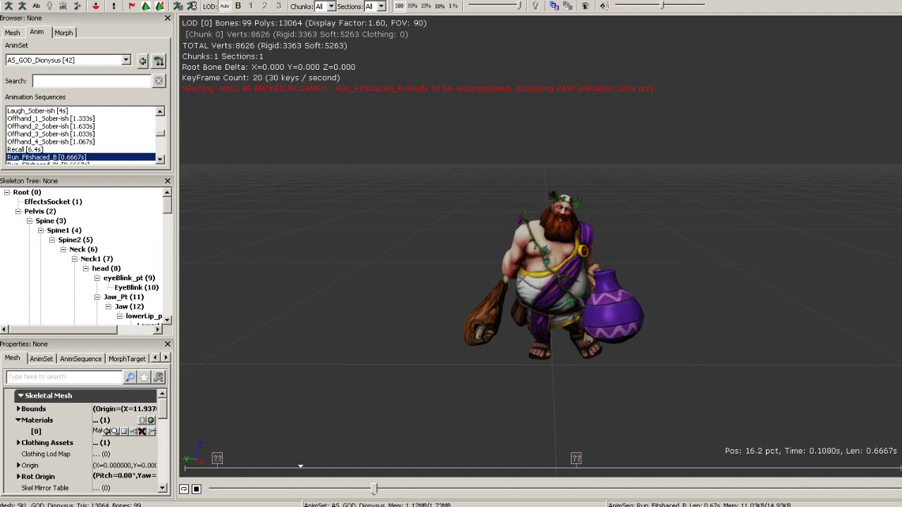
Look through the Run_Fitshaced and Run_Sober-ish variants in the animation list and preview Run_Sober-ish_B
click(160, 159)
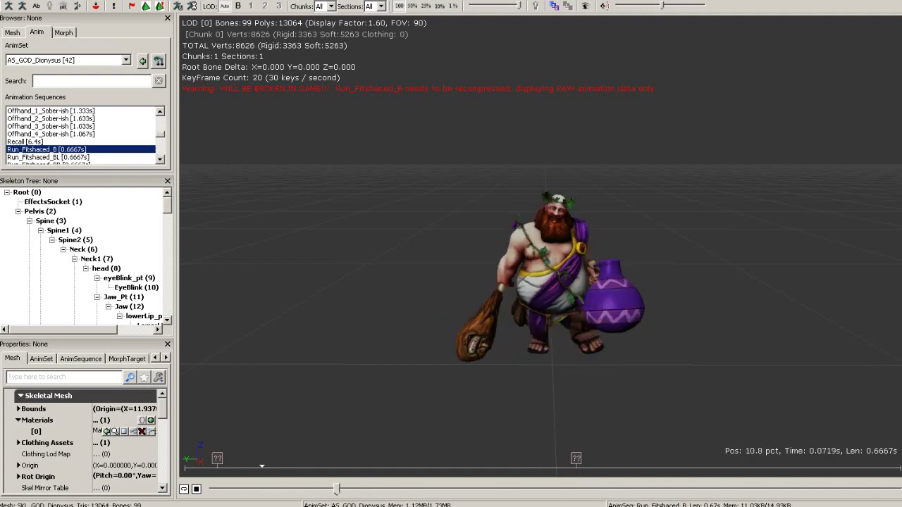
click(160, 159)
click(160, 159)
click(160, 159)
click(160, 159)
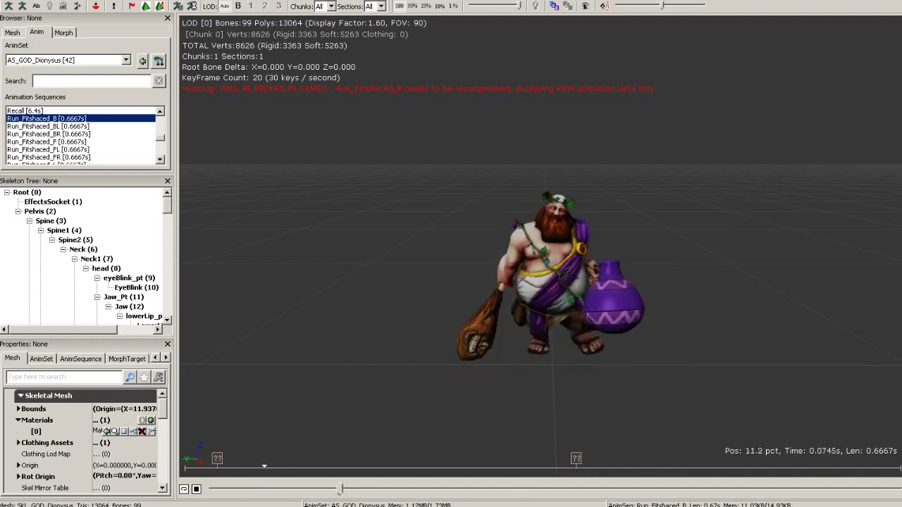
click(160, 159)
click(160, 159)
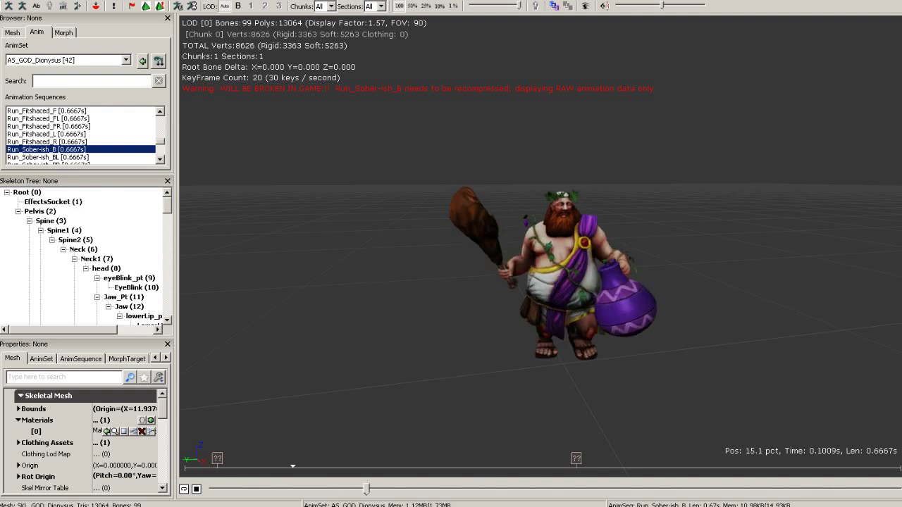
click(160, 159)
click(160, 159)
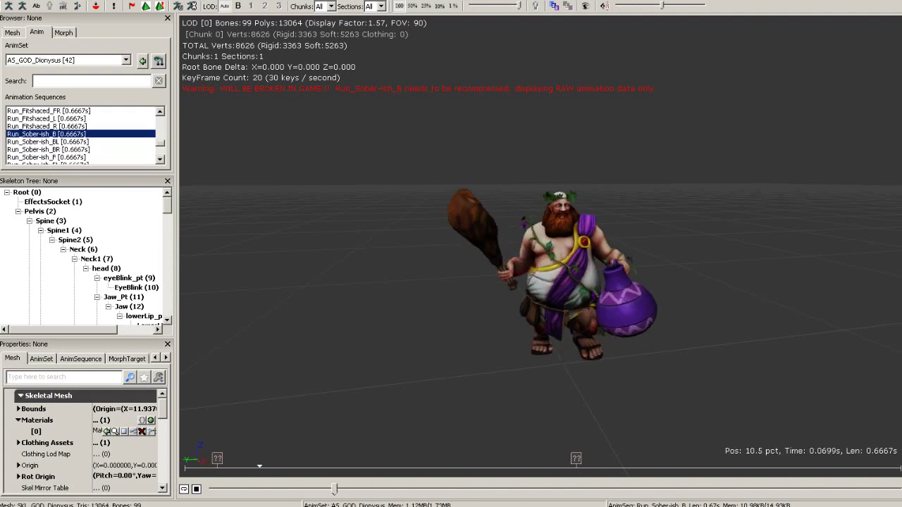
Preview the Stunned animation up close from several angles and look over the remaining Turn animations at the end of the list
scroll(81, 136, down, 3)
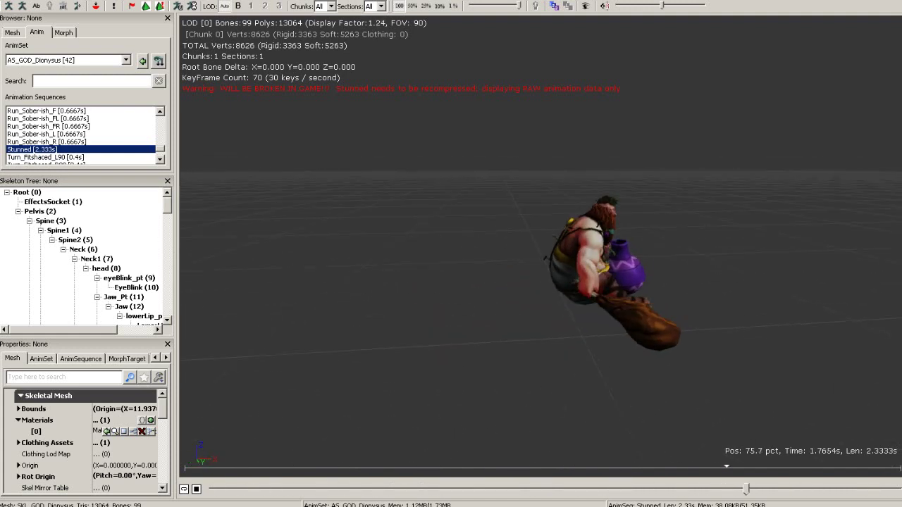
drag(540, 246, 402, 254)
right_drag(402, 254, 401, 184)
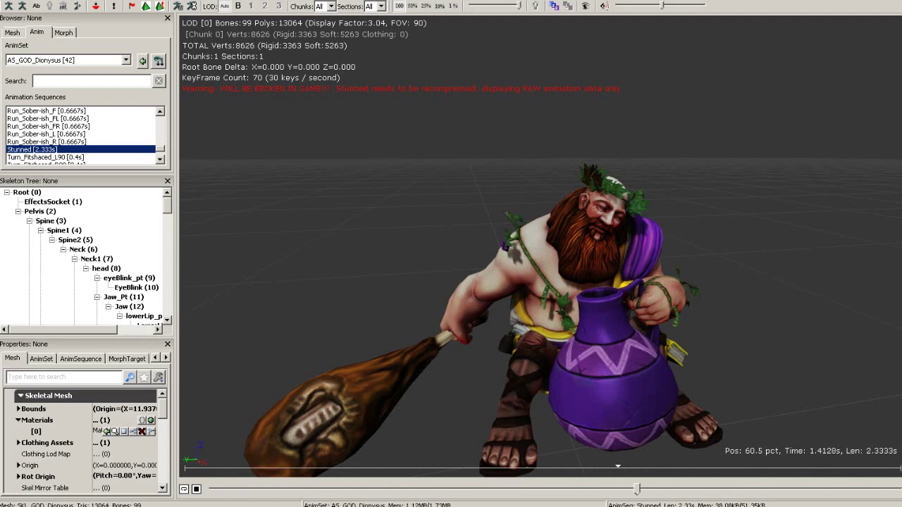
drag(493, 246, 380, 255)
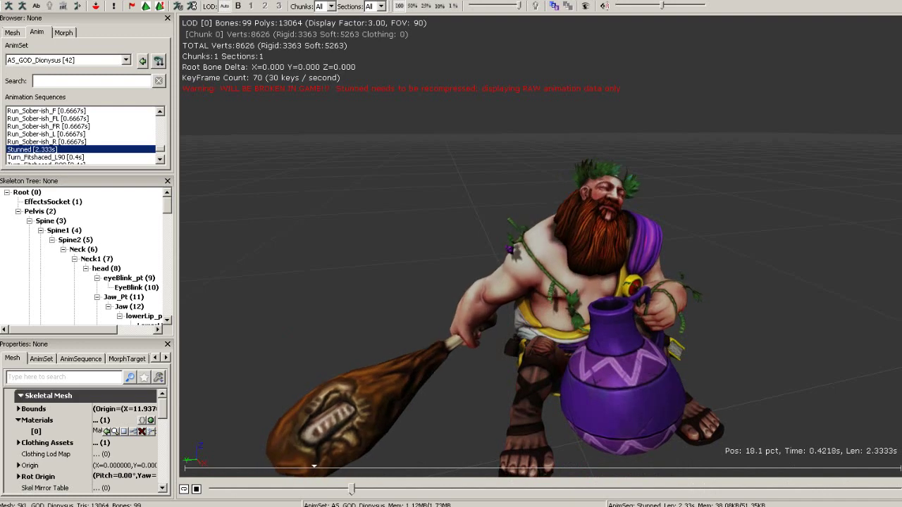
click(160, 160)
click(160, 160)
click(160, 160)
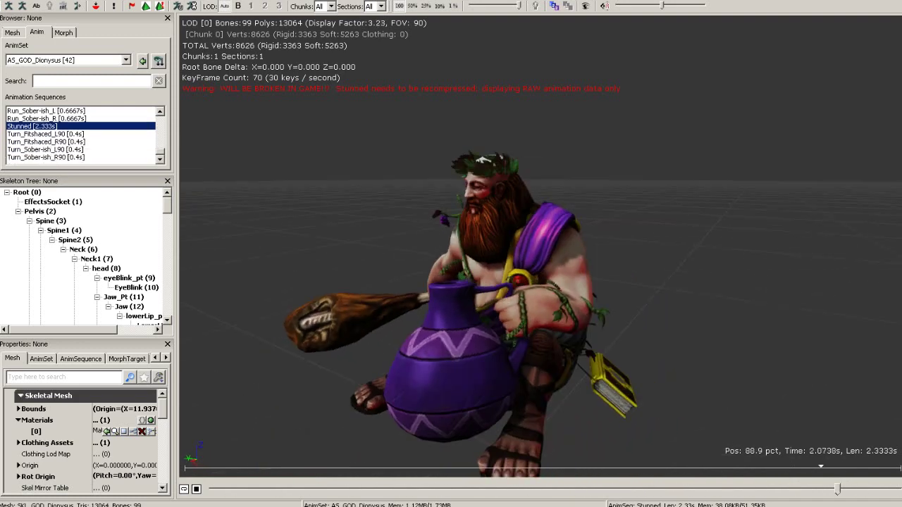
drag(564, 253, 275, 292)
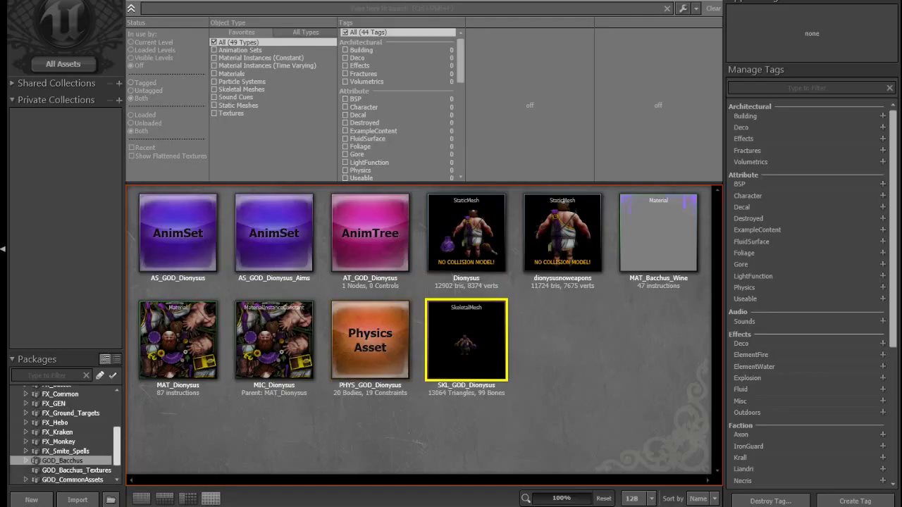
Show the contents of the FX_Bacchus package and preview the FX_BACCHUS_3D_TRAIL_A01 particle system
scroll(65, 433, up, 3)
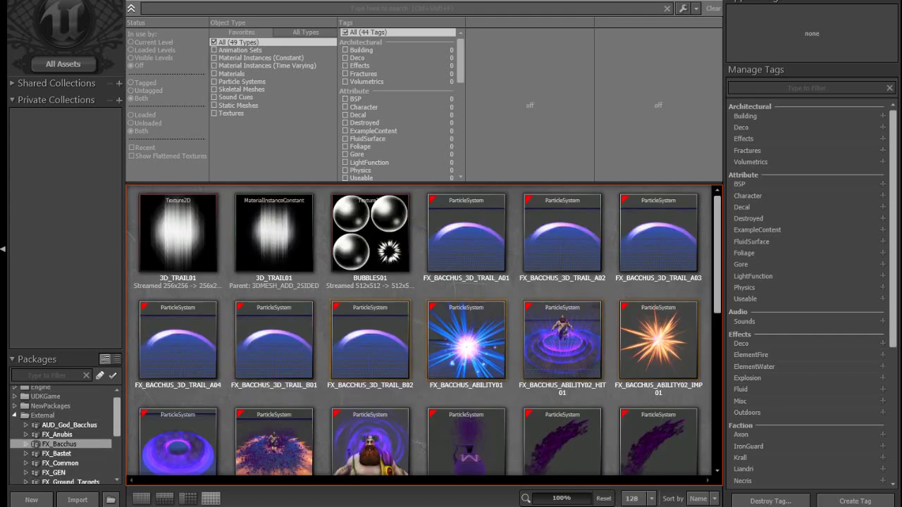
scroll(658, 282, down, 3)
scroll(425, 330, up, 3)
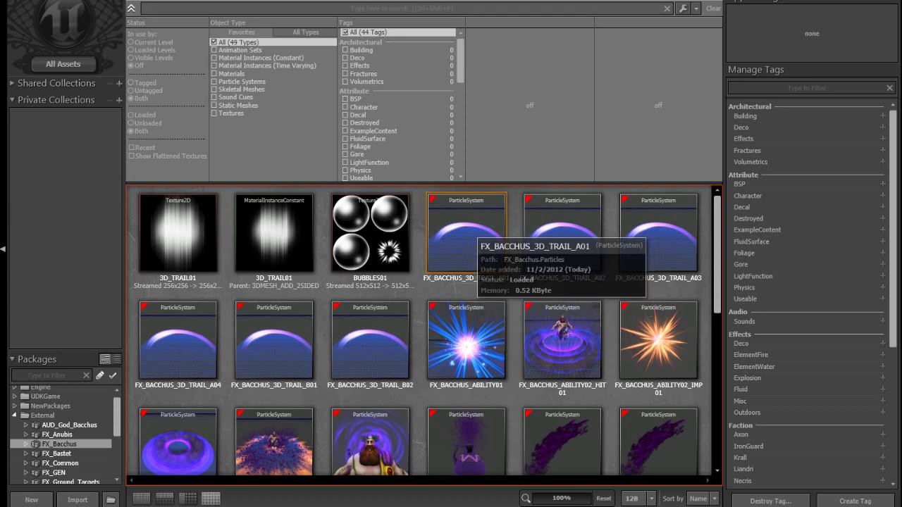
double_click(466, 236)
drag(375, 190, 398, 235)
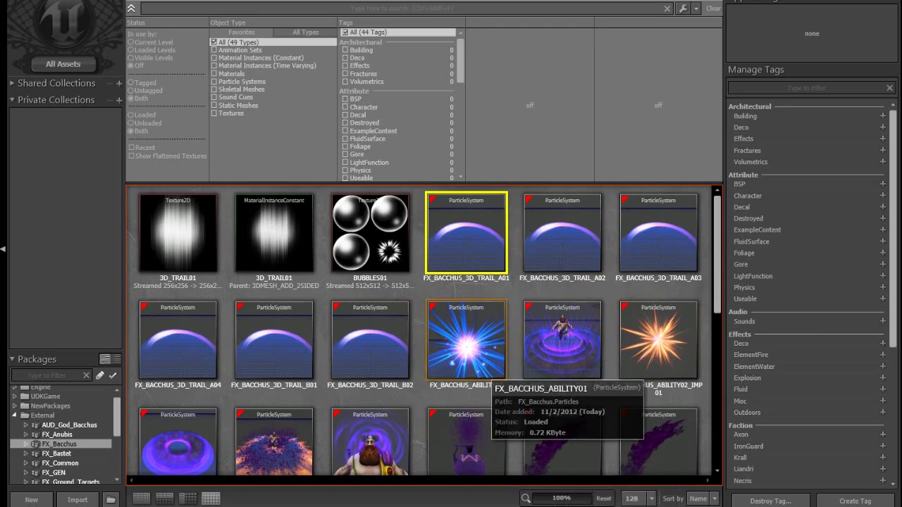
Preview the FX_BACCHUS_ABILITY01 particle system from different angles
double_click(466, 339)
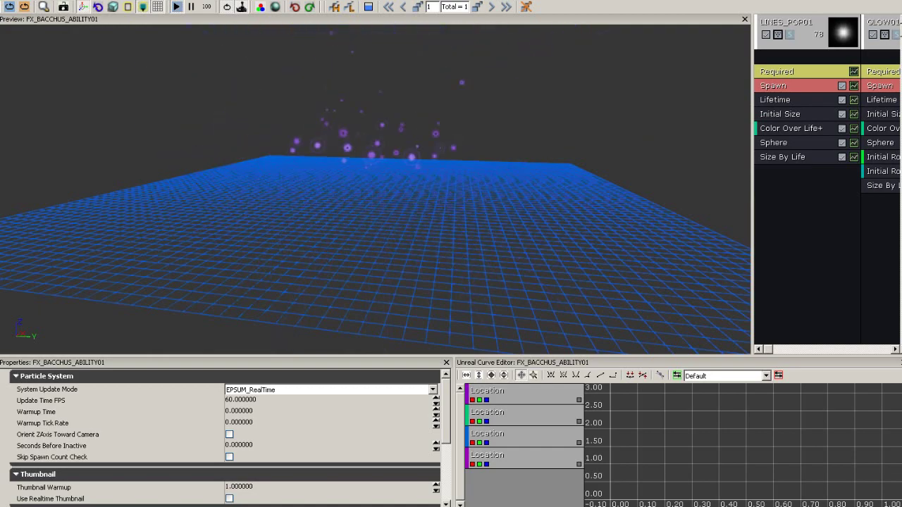
drag(375, 189, 271, 199)
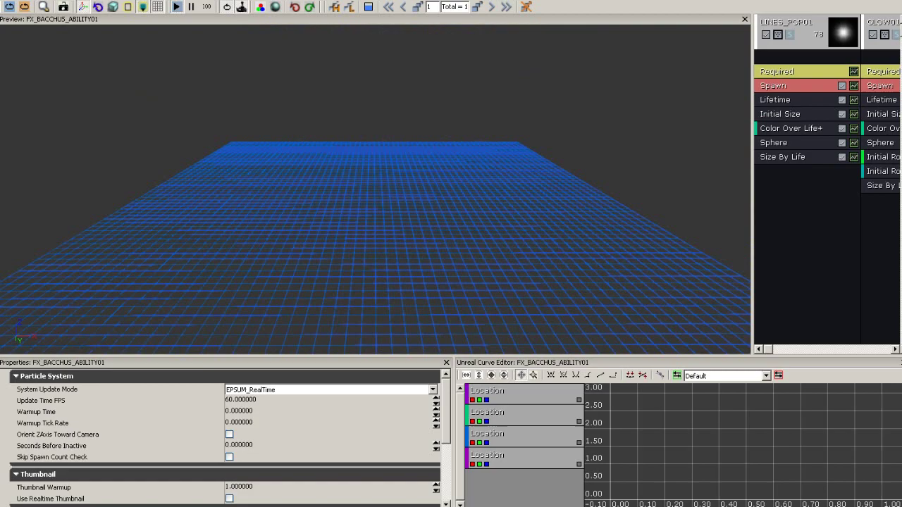
drag(375, 189, 337, 202)
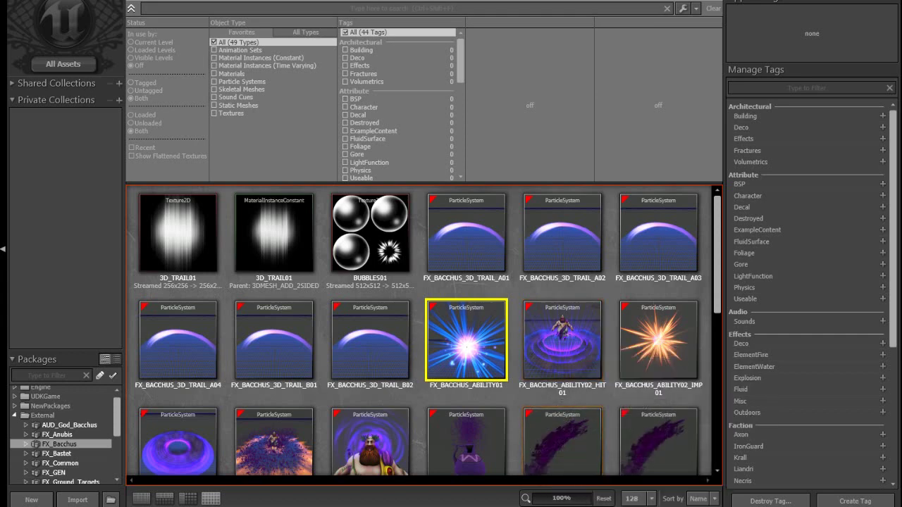
Preview the FX_BACCHUS_ABILITY02_HIT01 particle system and examine its ring effect from several angles
double_click(562, 338)
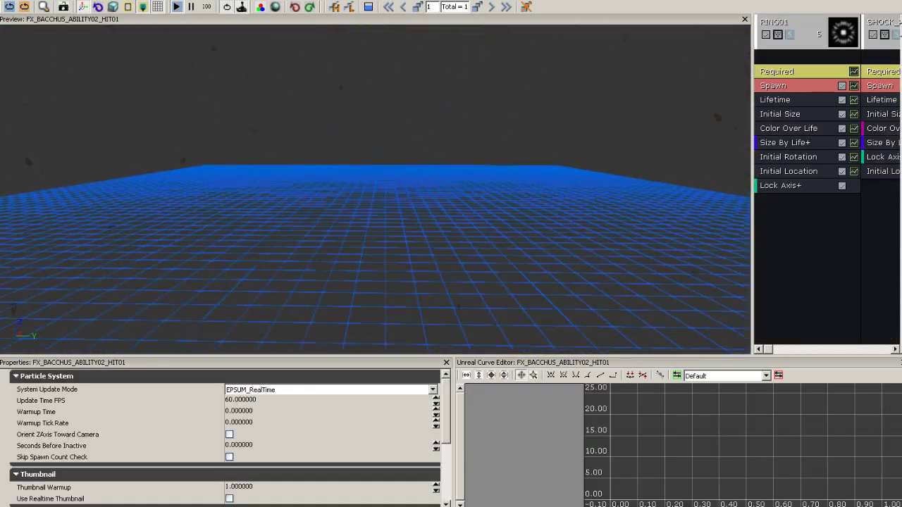
drag(423, 169, 310, 218)
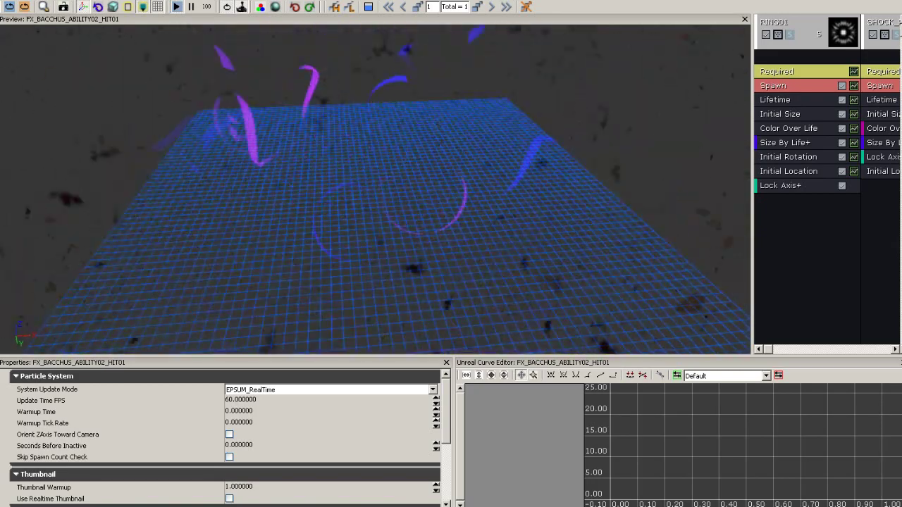
drag(423, 183, 107, 189)
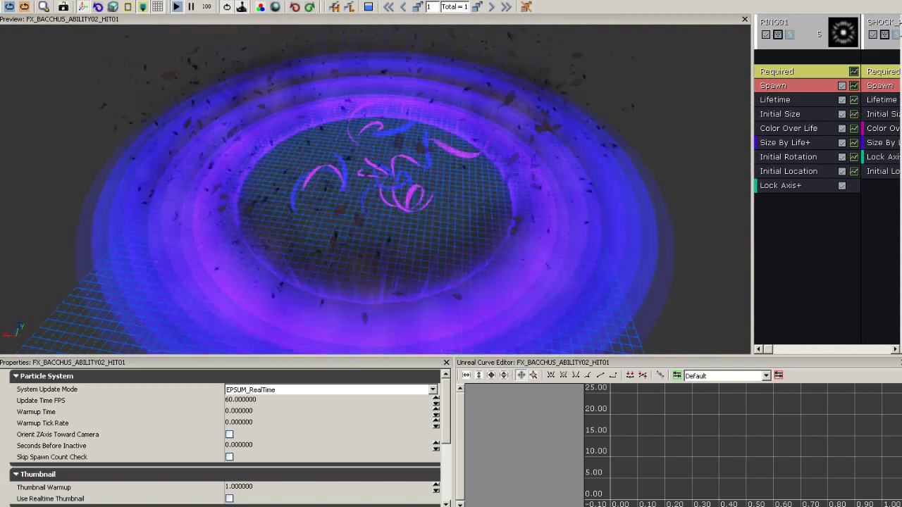
drag(375, 189, 276, 188)
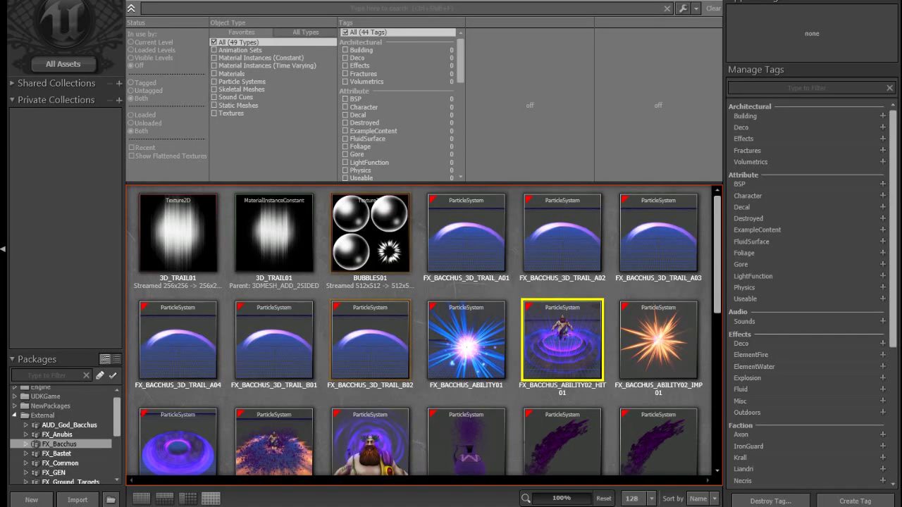
Preview the FX_BACCHUS_ABILITY02_IMP01 particle system from several angles, closing its editor when done
double_click(658, 339)
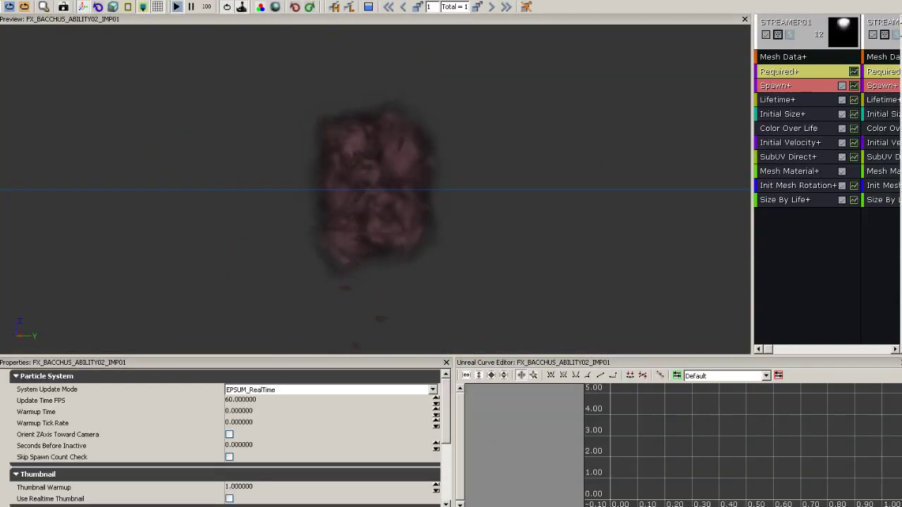
drag(395, 191, 317, 218)
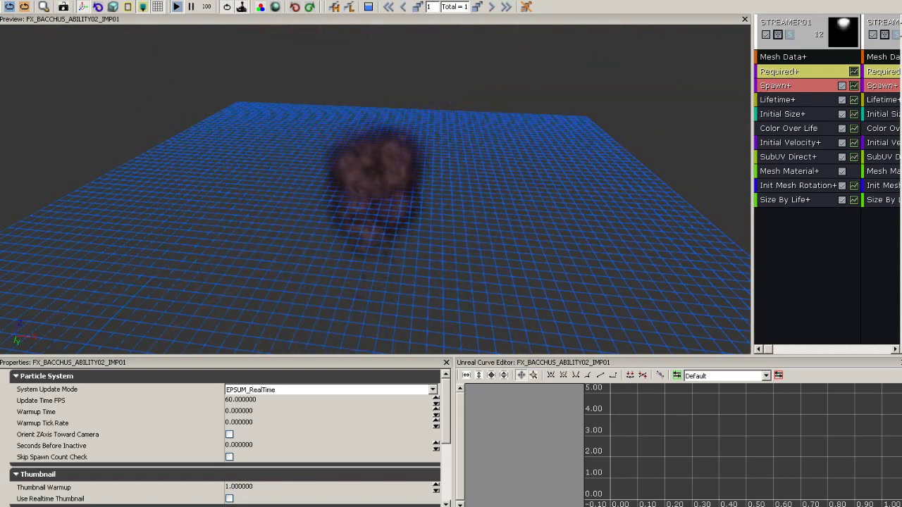
drag(423, 190, 275, 190)
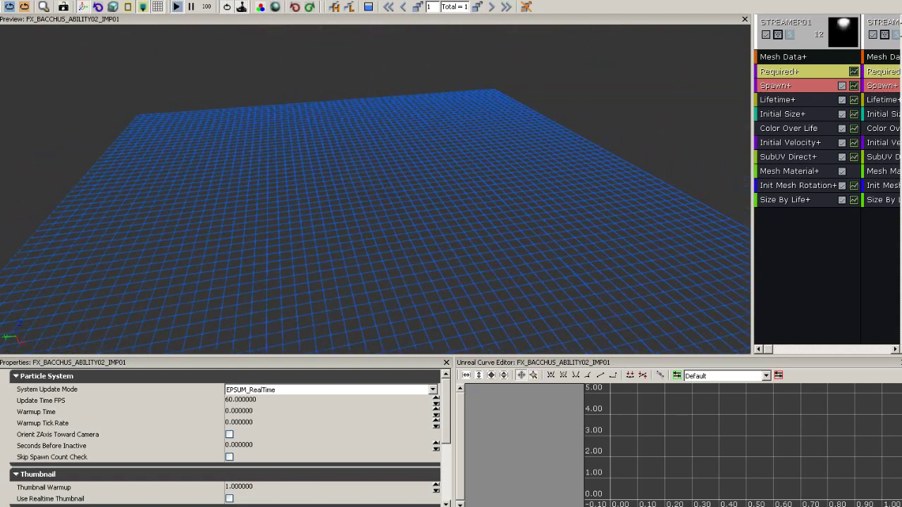
drag(422, 190, 317, 189)
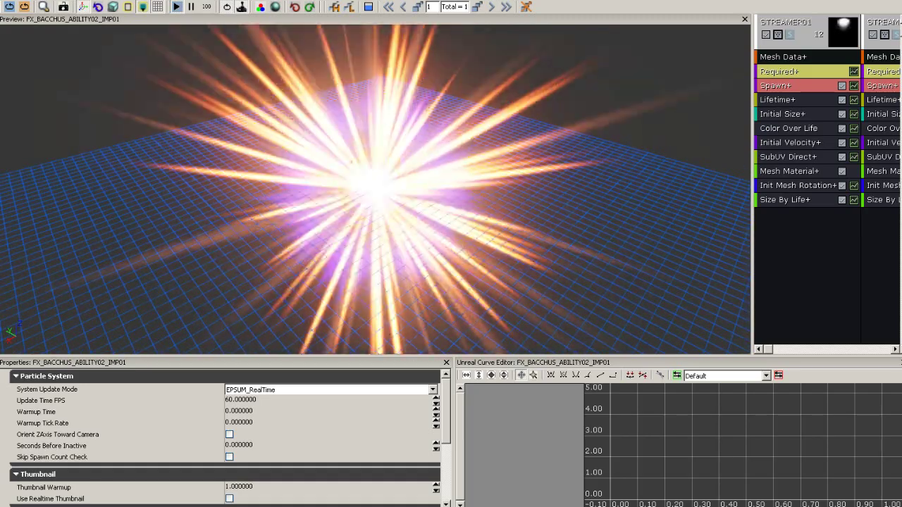
key(alt+F4)
Preview the FX_BACCHUS_ABILITY03_BURP01 particle system, and reopen FX_BACCHUS_ABILITY02_HIT01 to view it again
scroll(424, 330, down, 2)
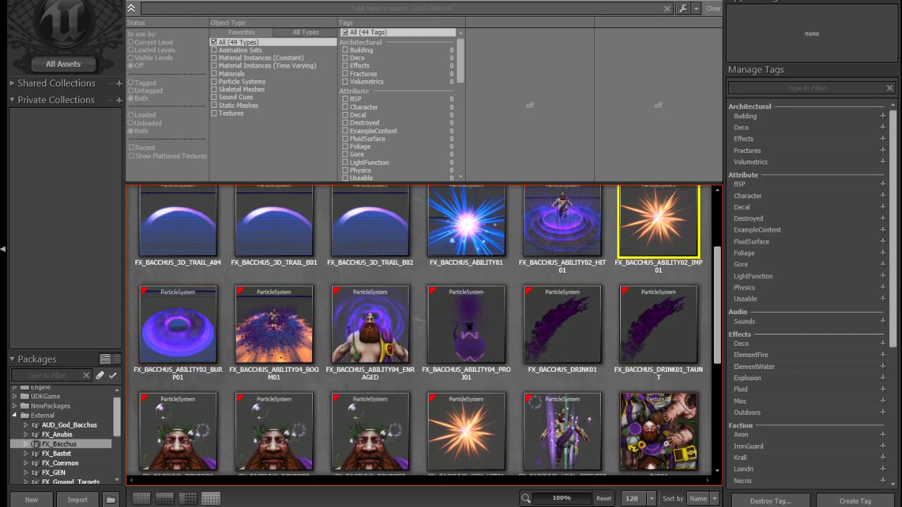
double_click(177, 323)
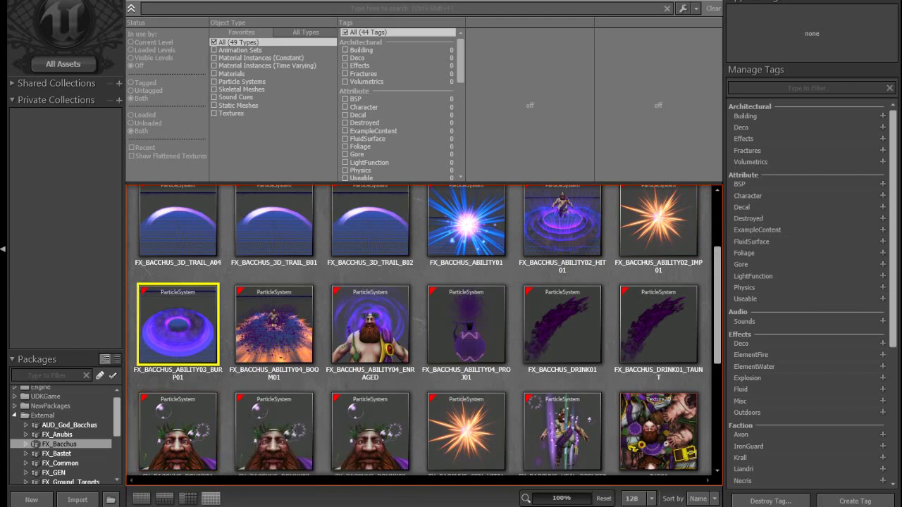
double_click(562, 220)
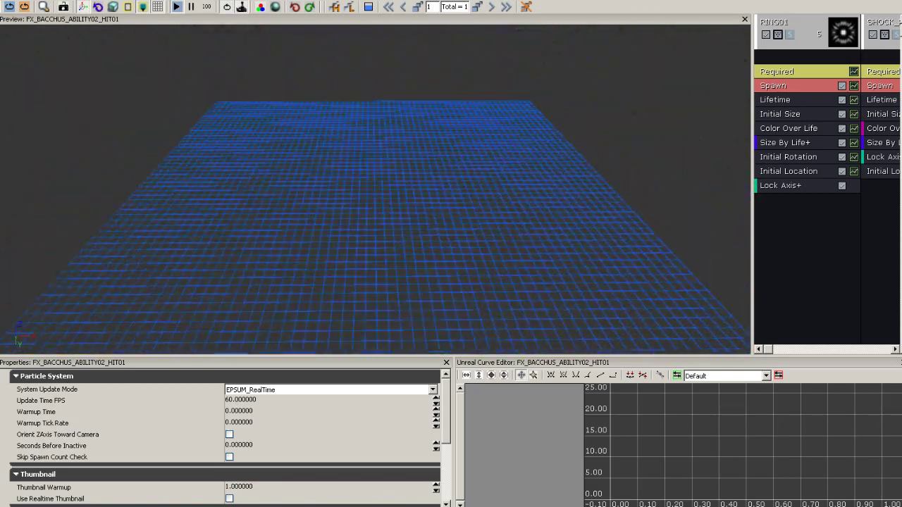
drag(423, 205, 303, 209)
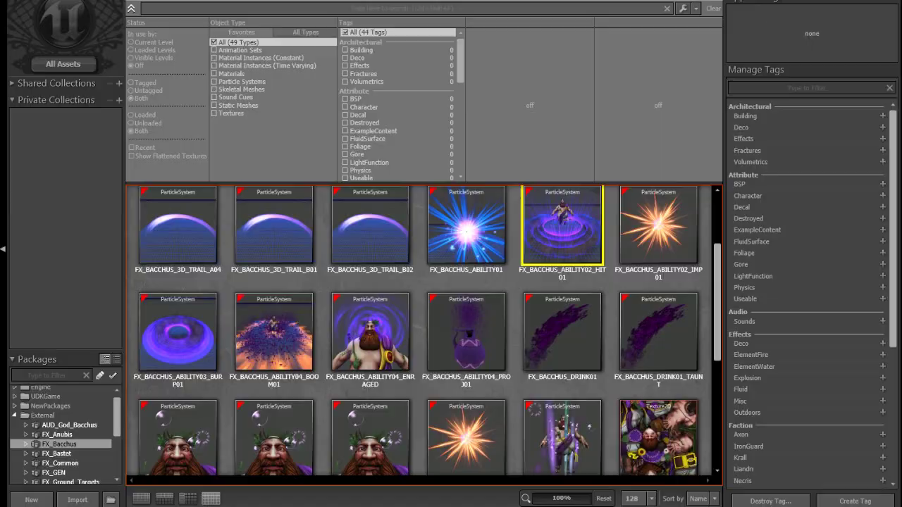
Reopen FX_BACCHUS_ABILITY02_IMP01 to view the effect from other angles, and select the FX_BACCHUS_ABILITY03_BURP01 particle system
double_click(658, 224)
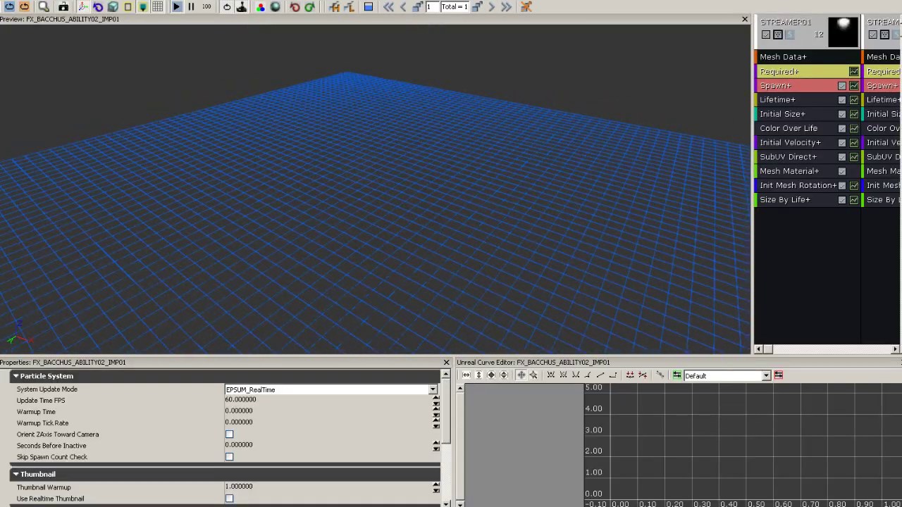
drag(395, 205, 282, 205)
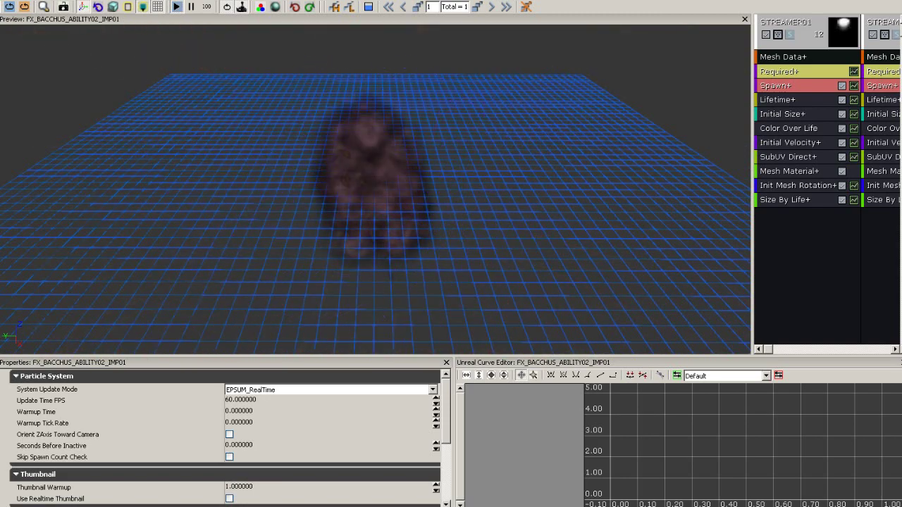
mouse_move(375, 190)
mouse_down()
mouse_move(372, 236)
mouse_move(370, 194)
mouse_up()
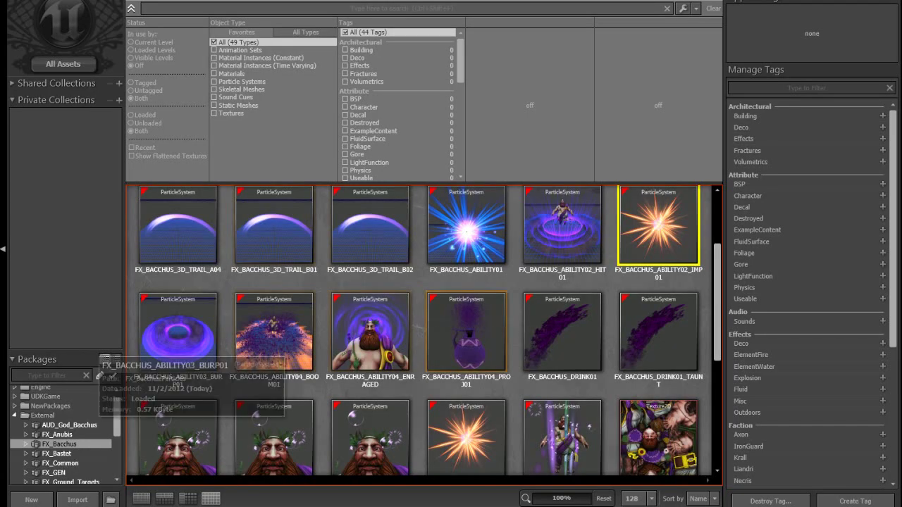
click(184, 345)
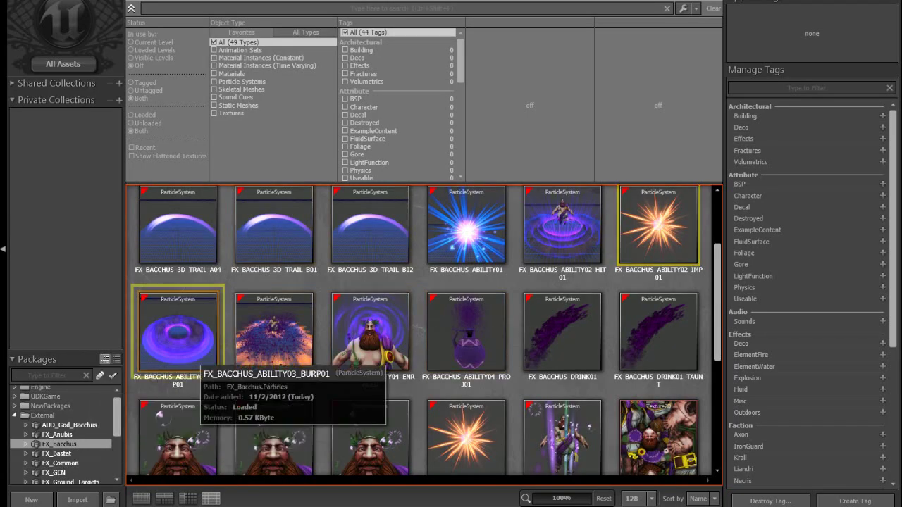
Preview the FX_BACCHUS_ABILITY03_BURP01 particle system from several angles, and view the FX_BACCHUS_ABILITY04_BOOM01 effect as well
double_click(184, 346)
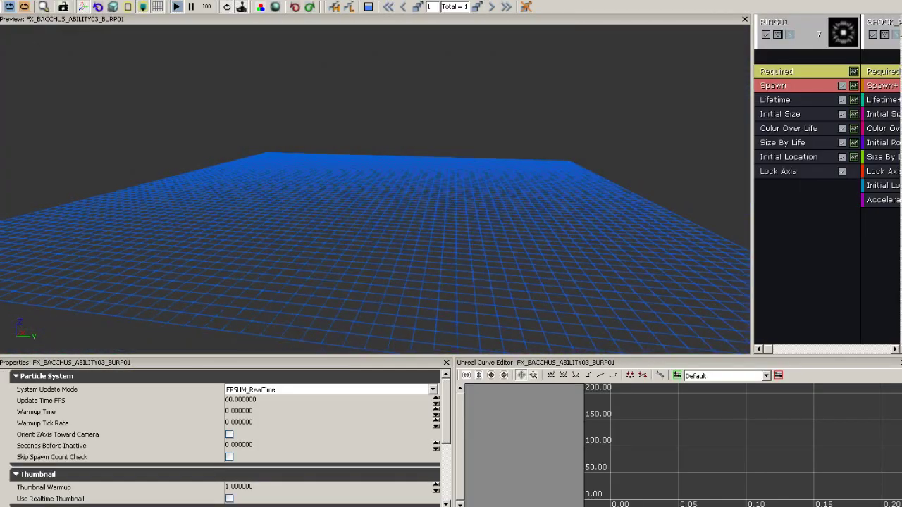
drag(374, 190, 377, 222)
right_drag(377, 222, 377, 236)
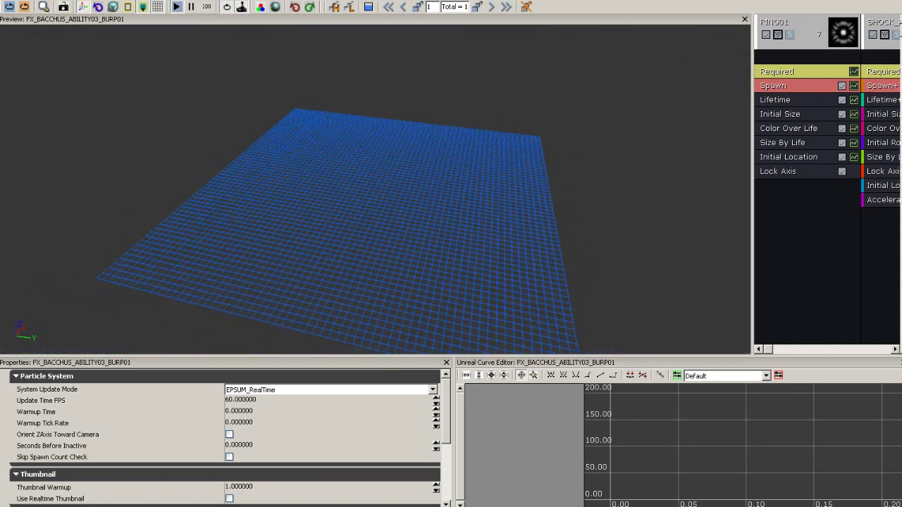
drag(378, 211, 296, 211)
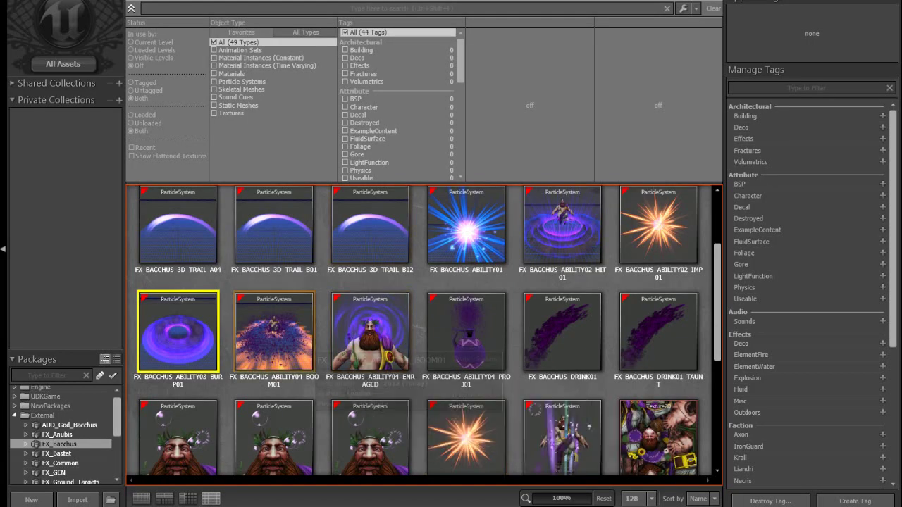
double_click(296, 341)
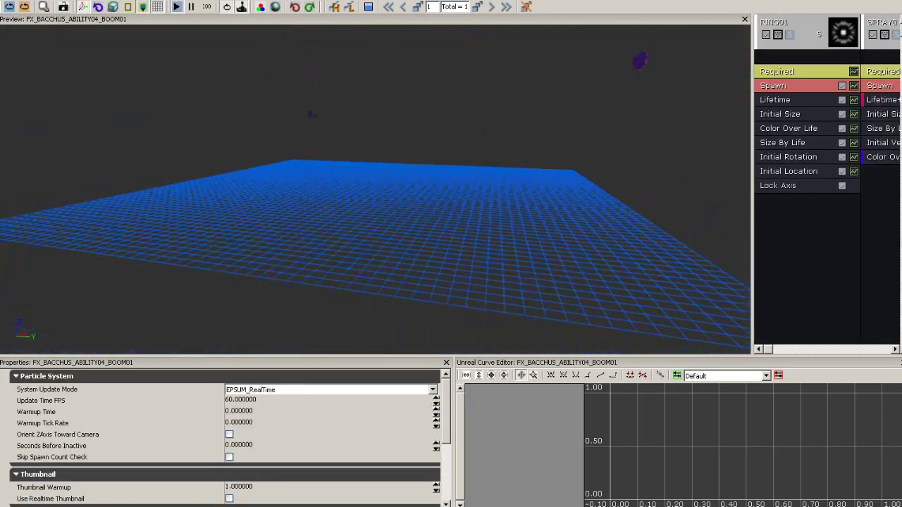
drag(395, 183, 262, 238)
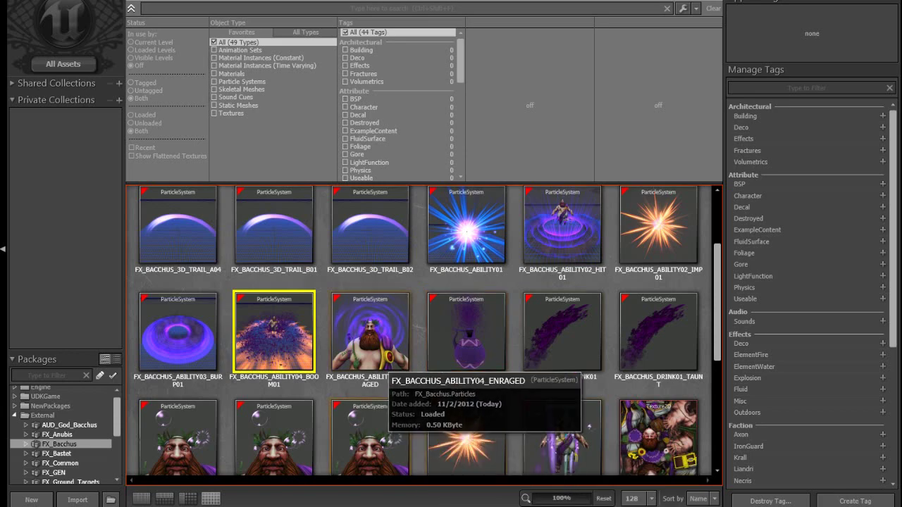
Preview the FX_BACCHUS_ABILITY04_ENRAGED particle system and examine its swirling rings from several angles
double_click(370, 328)
drag(370, 310, 342, 341)
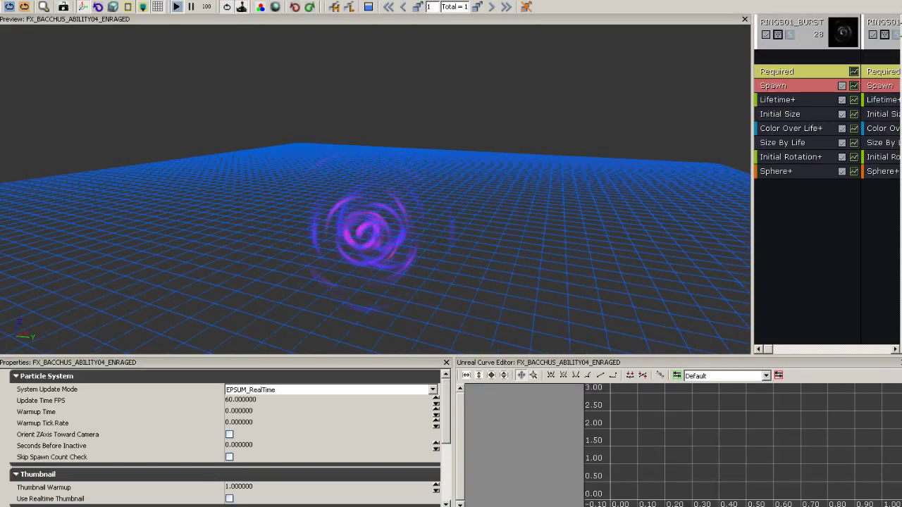
drag(341, 310, 220, 321)
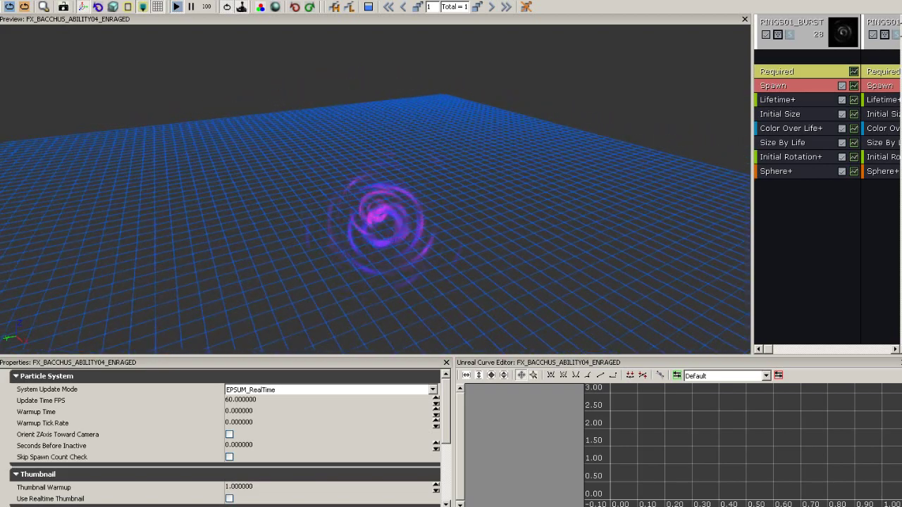
drag(338, 282, 211, 284)
mouse_move(211, 283)
right_down()
mouse_move(212, 317)
mouse_move(212, 278)
right_up()
drag(212, 279, 159, 278)
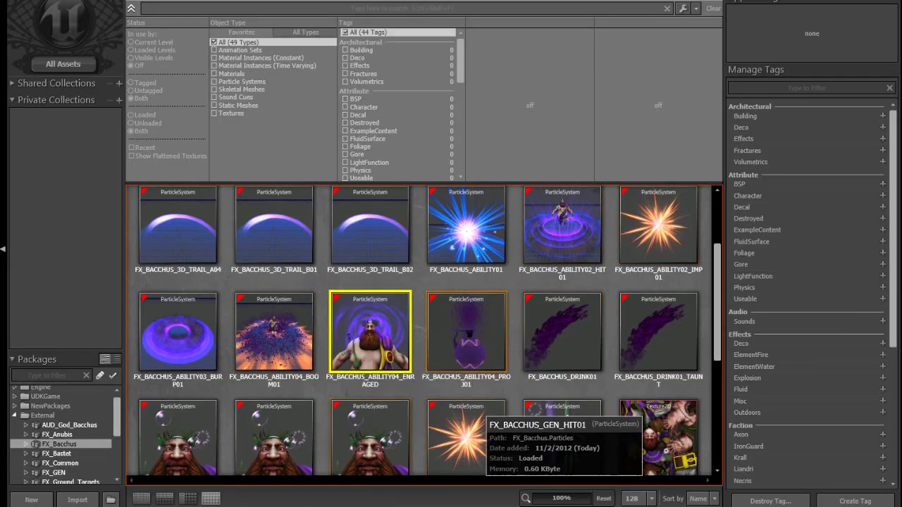
Preview the FX_BACCHUS_ABILITY04_PROJ01 projectile effect and the FX_BACCHUS_DRINK01 particle system from different angles
double_click(466, 331)
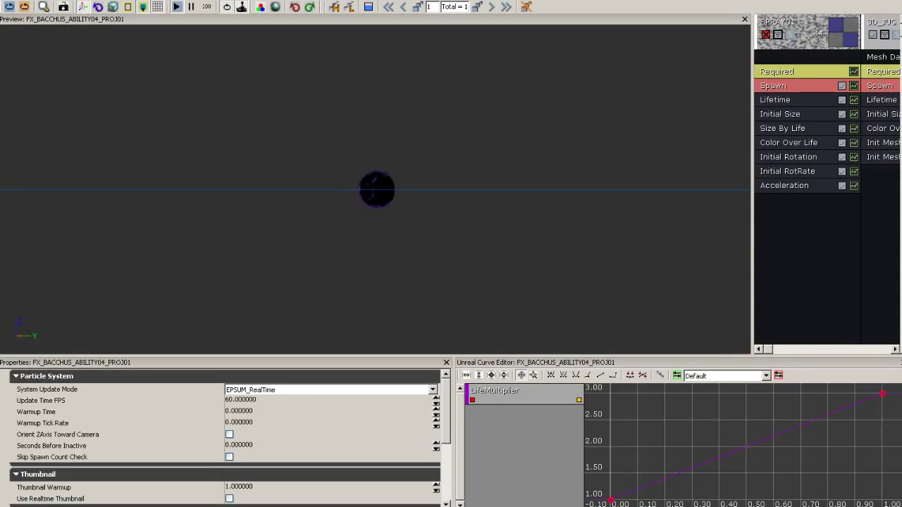
drag(377, 190, 240, 259)
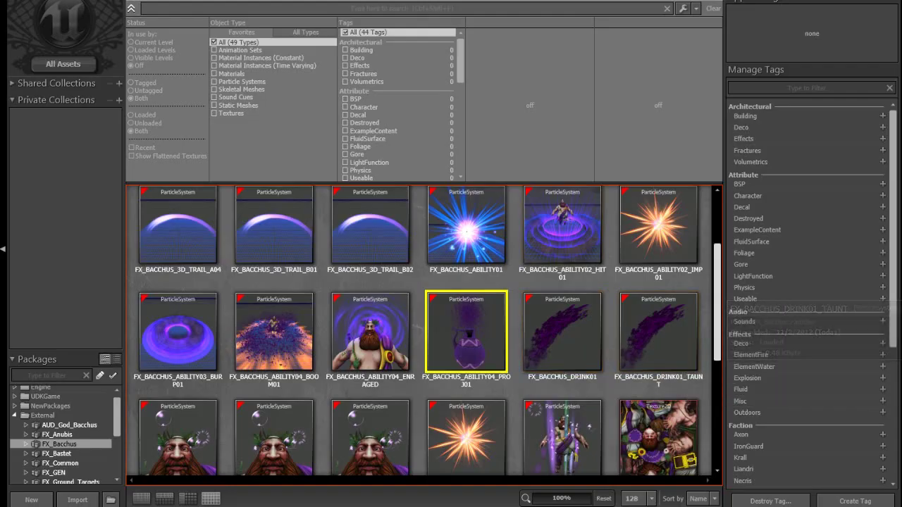
scroll(599, 296, down, 1)
scroll(564, 282, down, 1)
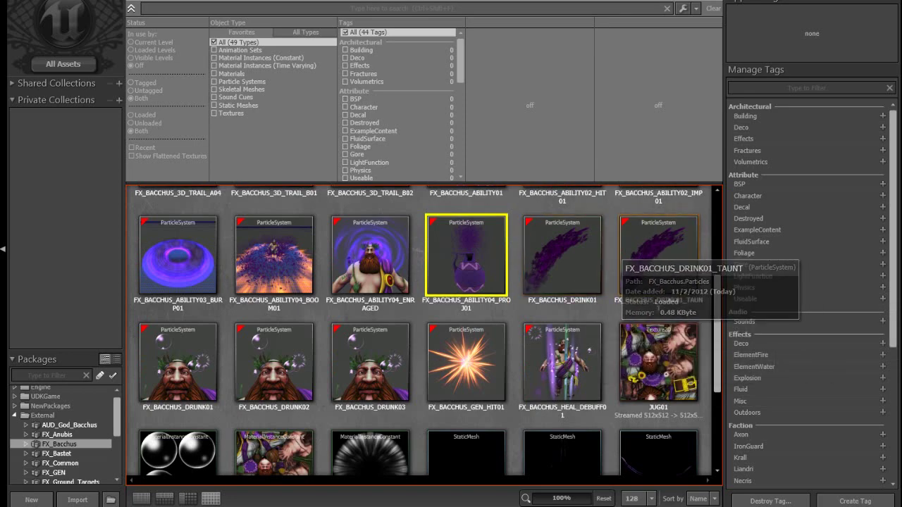
double_click(592, 252)
drag(592, 253, 620, 296)
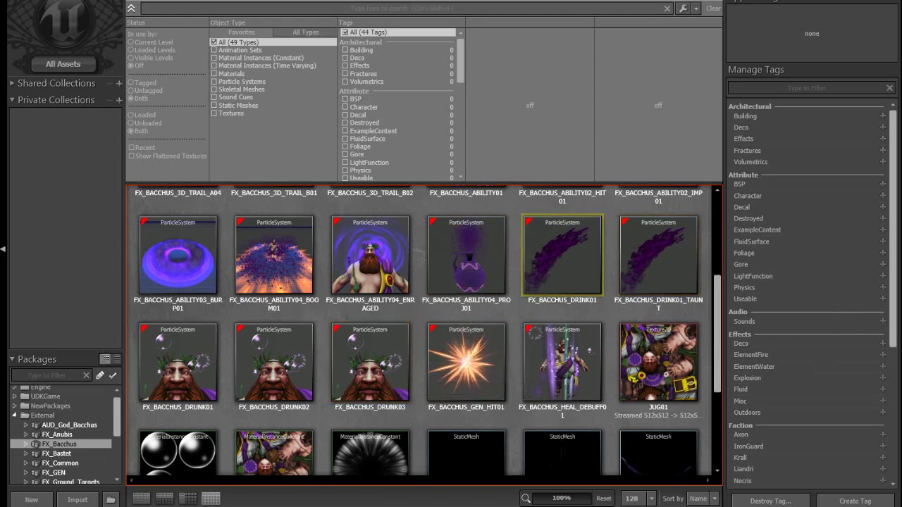
Preview the three drunk bubble effects, FX_BACCHUS_DRUNK01, FX_BACCHUS_DRUNK02 and FX_BACCHUS_DRUNK03, one after another
scroll(384, 338, down, 1)
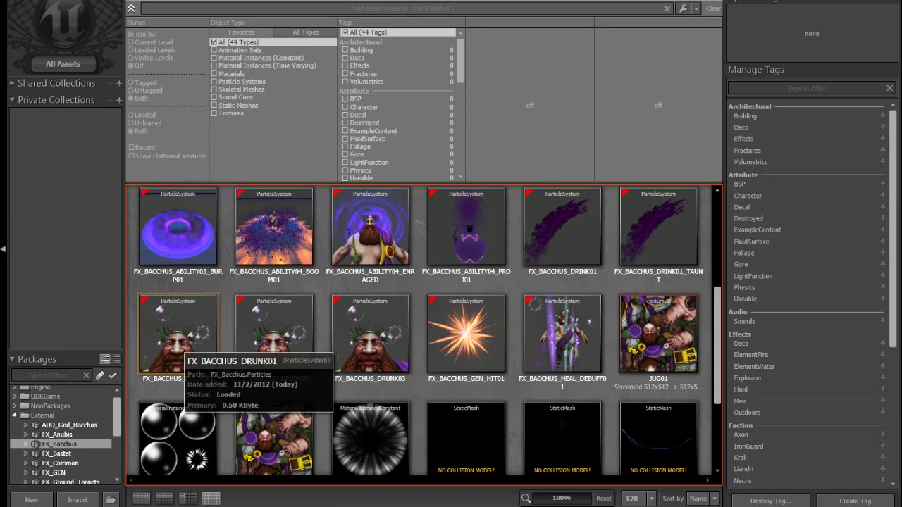
double_click(178, 332)
right_drag(373, 211, 373, 261)
drag(373, 211, 303, 210)
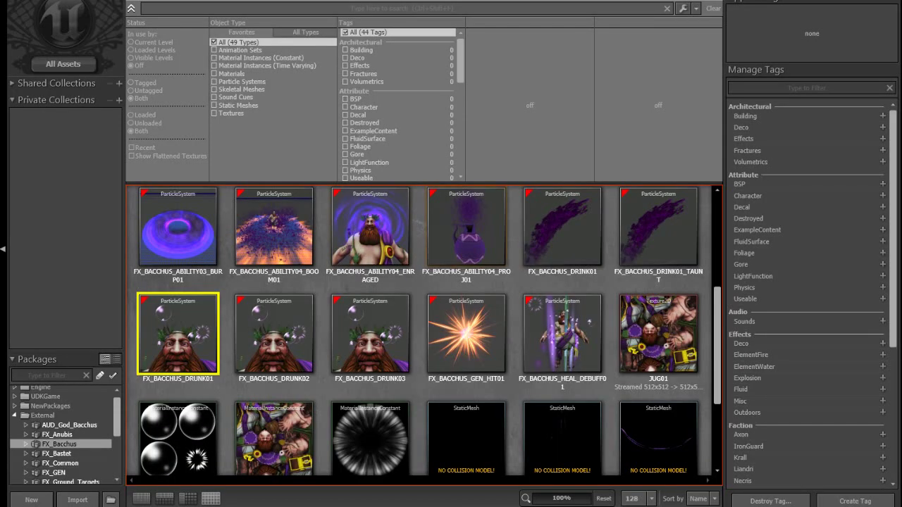
double_click(274, 331)
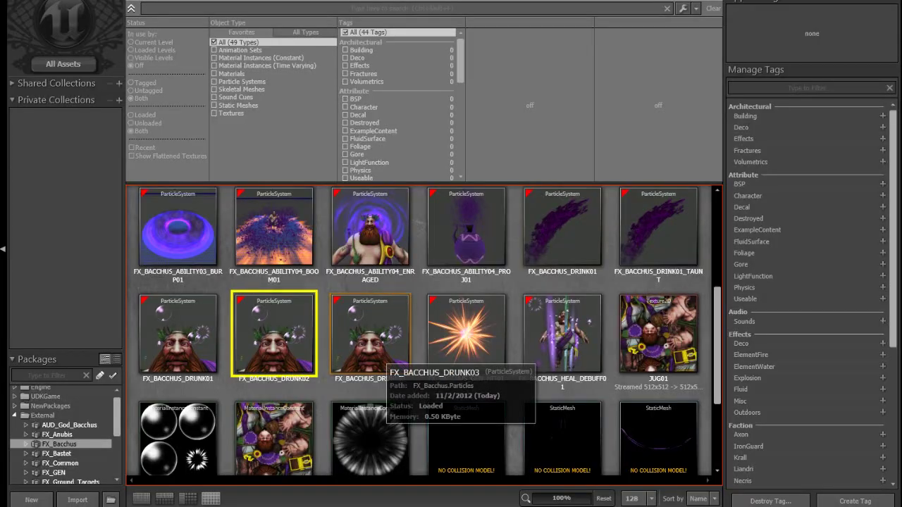
double_click(373, 338)
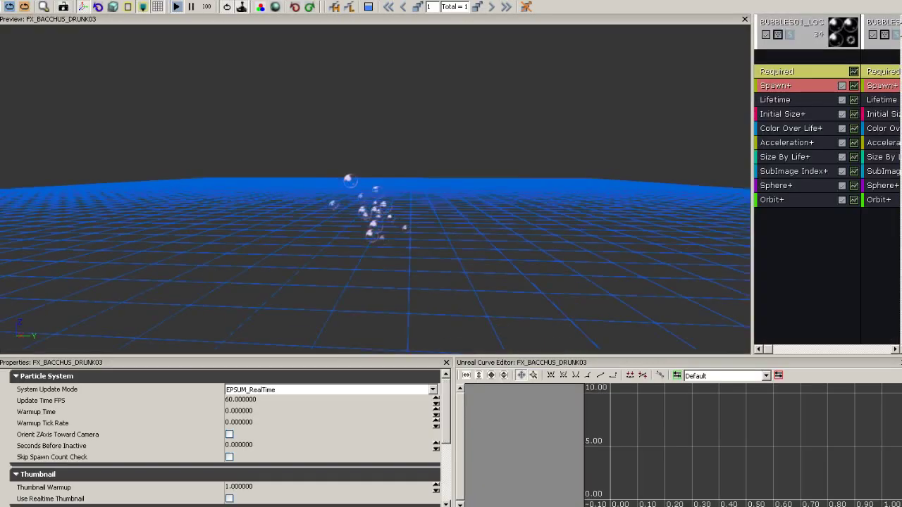
drag(395, 197, 297, 227)
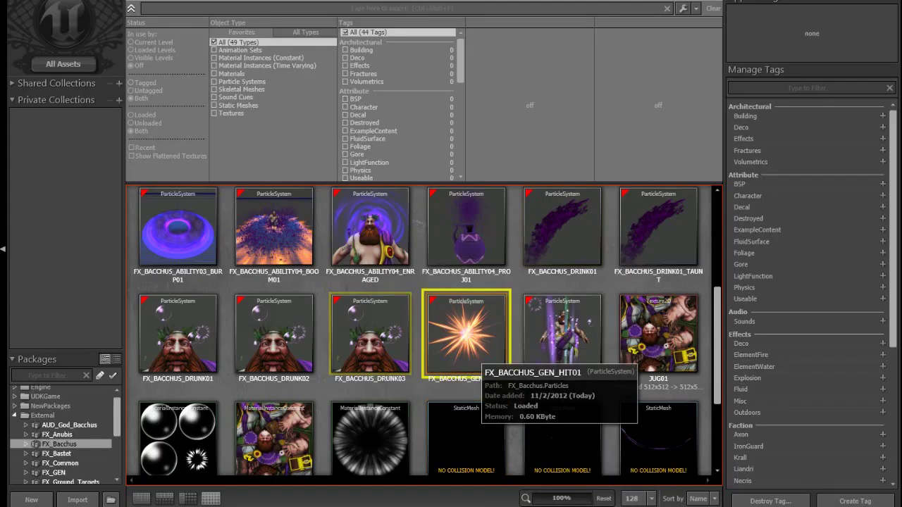
Preview the FX_BACCHUS_GEN_HIT01 particle system, and examine the FX_BACCHUS_HEAL_DEBUFF01 effect from all around
double_click(469, 349)
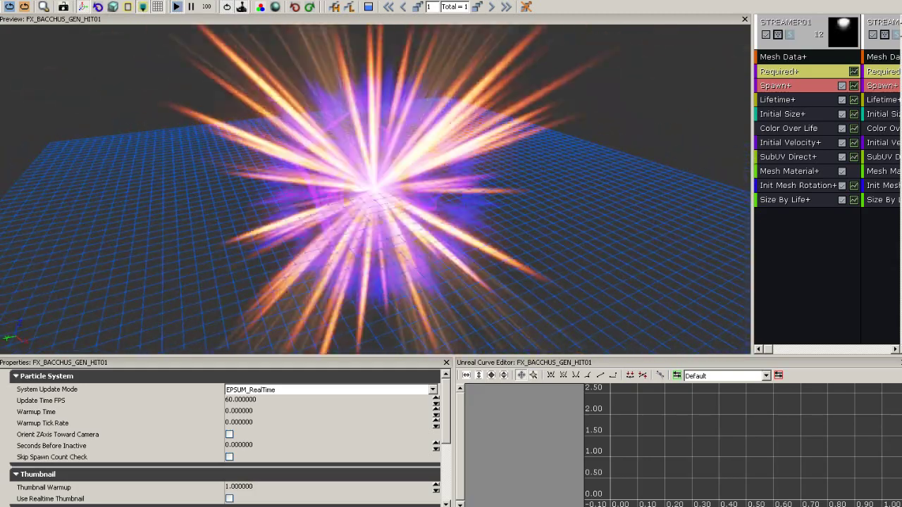
drag(373, 204, 494, 205)
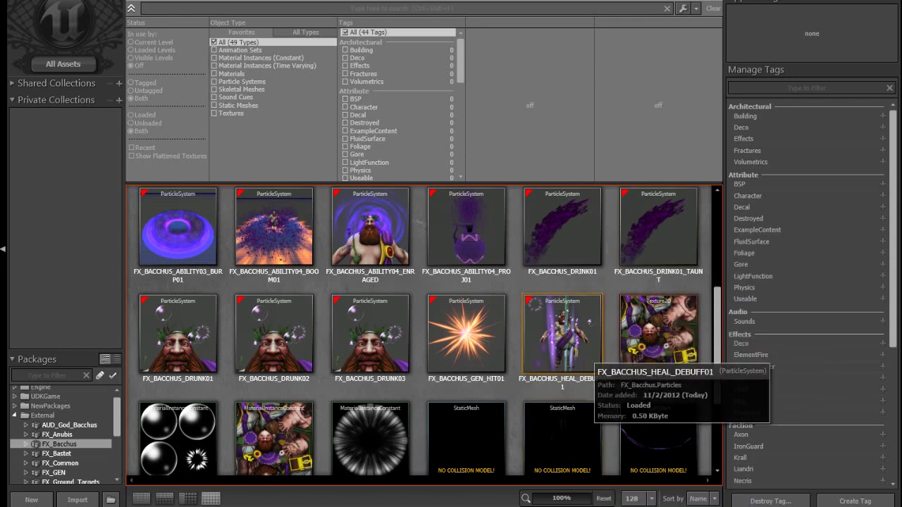
double_click(562, 333)
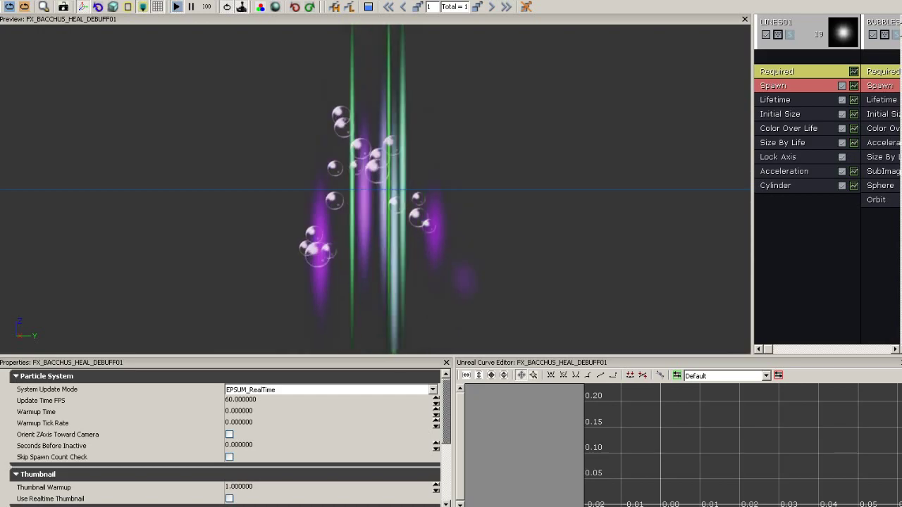
drag(375, 190, 264, 213)
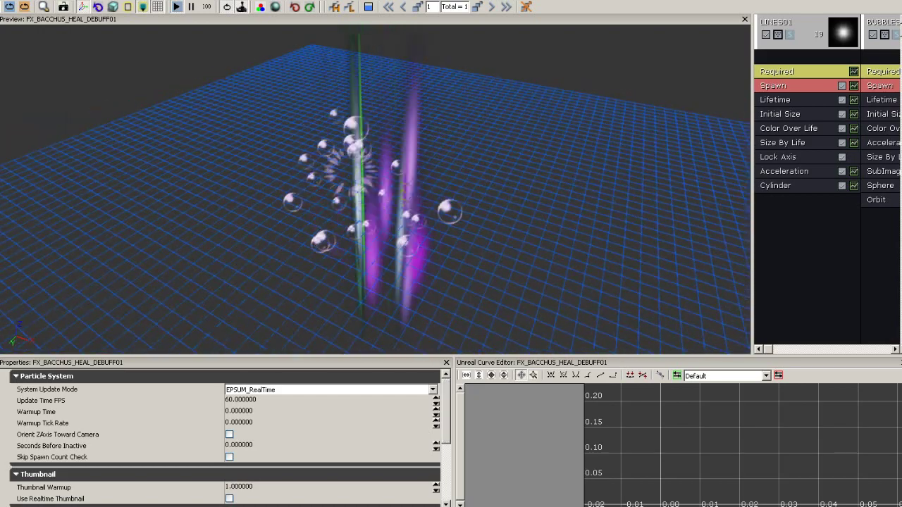
right_drag(375, 190, 352, 154)
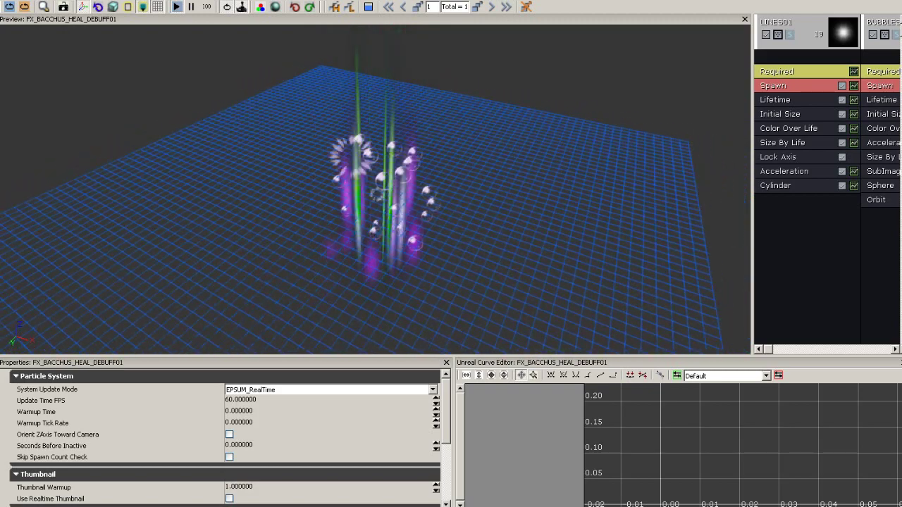
drag(352, 154, 331, 153)
drag(375, 190, 299, 176)
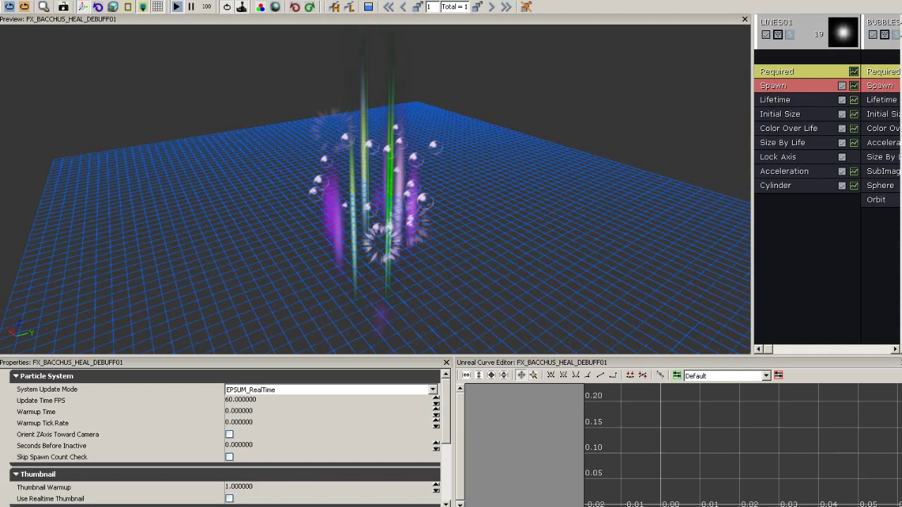
drag(395, 185, 317, 185)
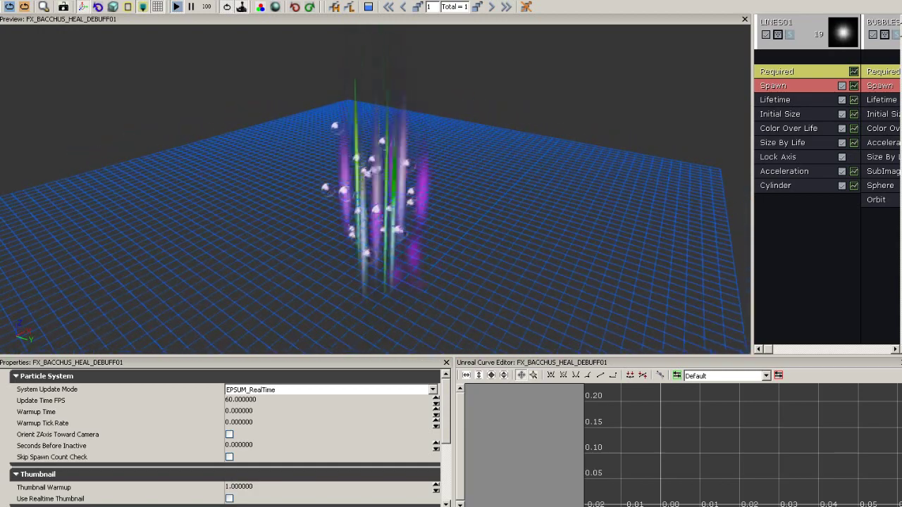
drag(381, 190, 303, 171)
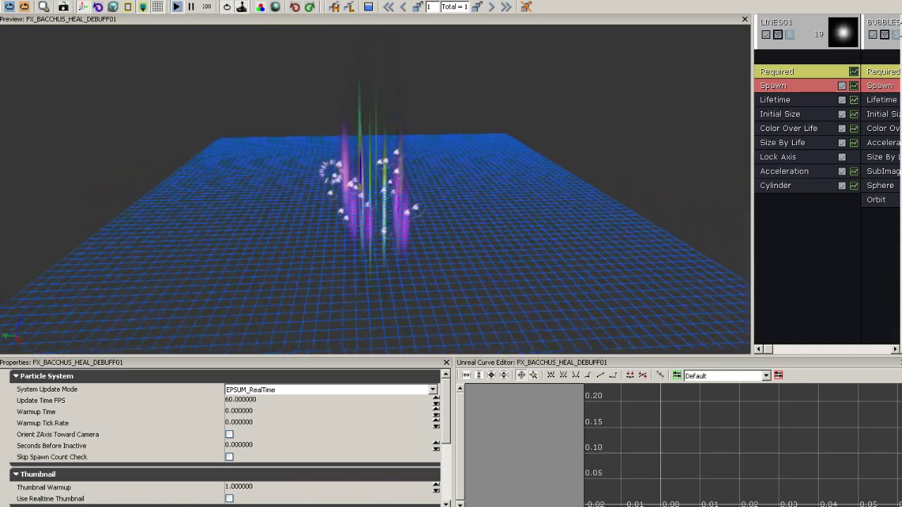
drag(395, 185, 300, 189)
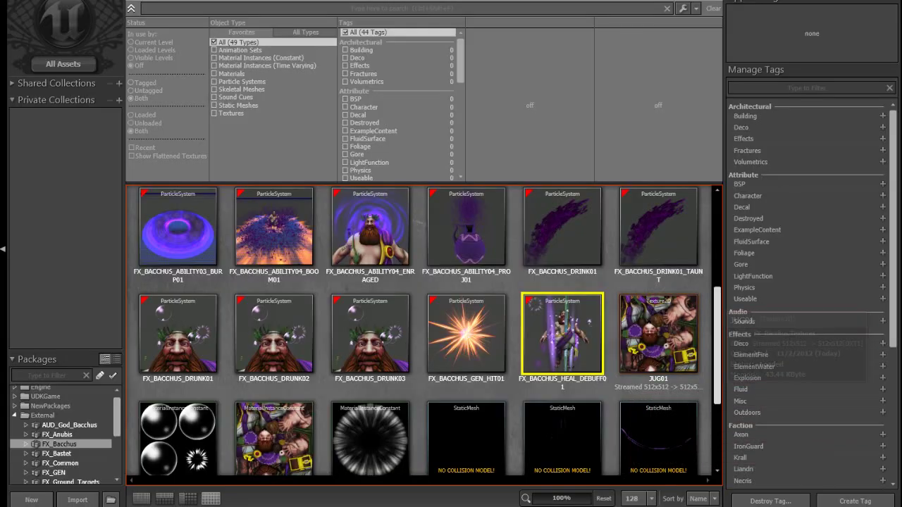
Look over the rest of the FX_Bacchus package, including its jug materials and static meshes
scroll(429, 331, down, 2)
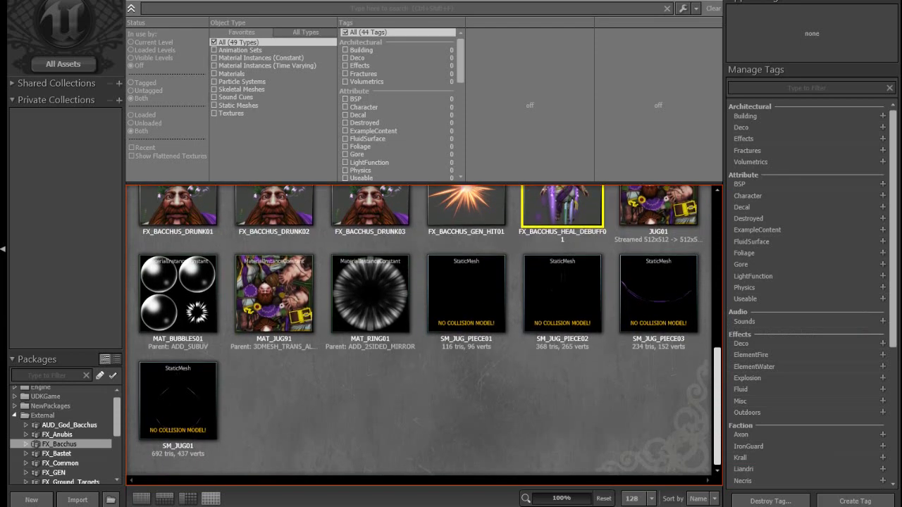
scroll(423, 332, down, 1)
scroll(424, 331, up, 8)
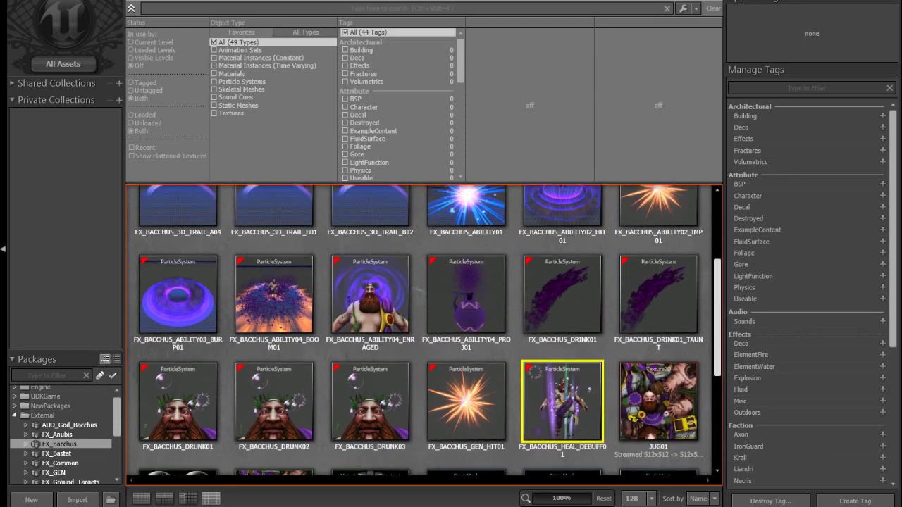
scroll(424, 331, down, 1)
scroll(425, 330, down, 5)
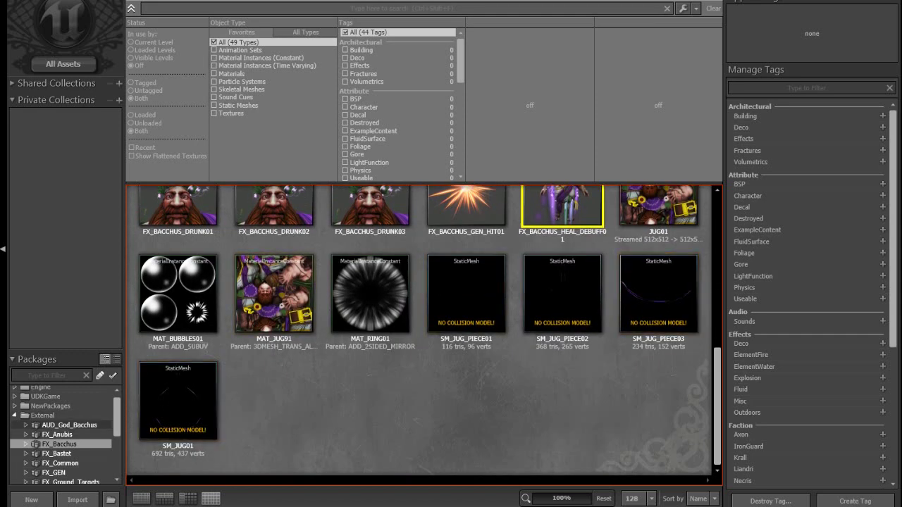
Show the AUD_God_Bacchus package and go through the sound cues A_CUE_MVT_Bottle, A_CUE_MVT_Death, A_CUE_MVT_Step and A_CUE_PWR_Fire
click(69, 425)
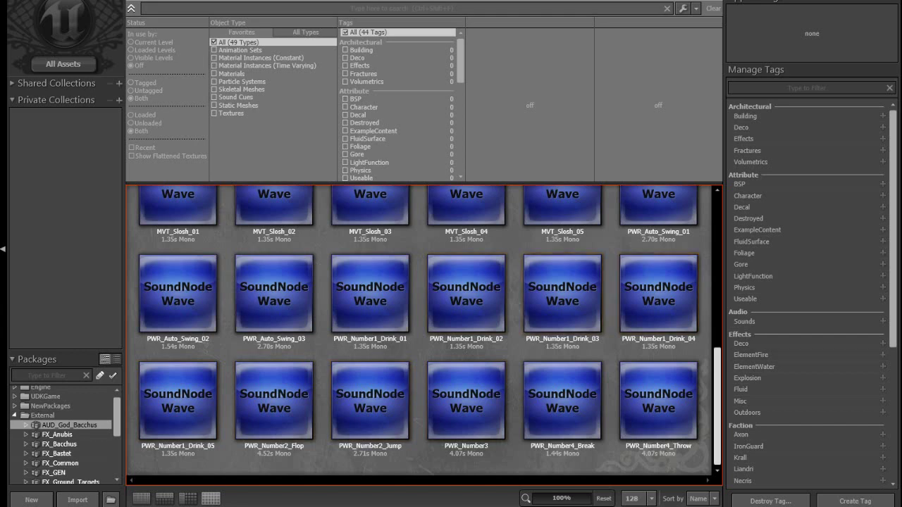
scroll(424, 330, up, 10)
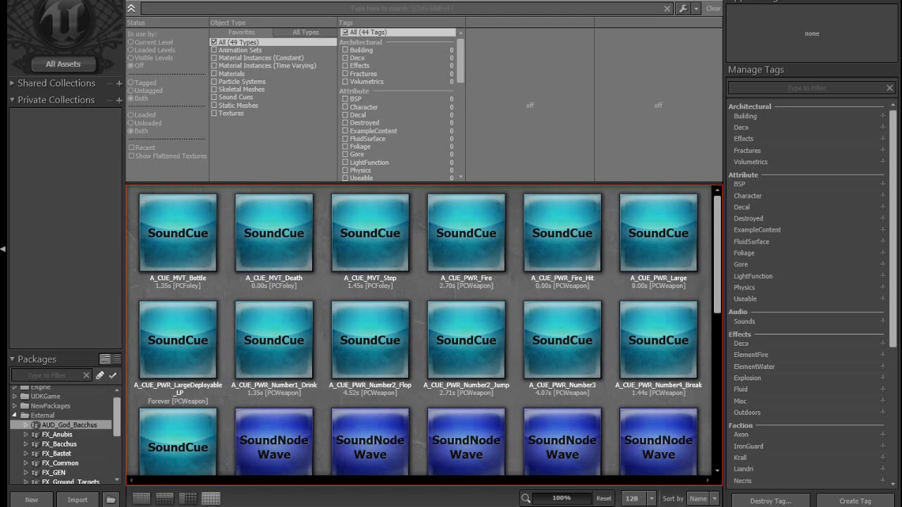
click(204, 249)
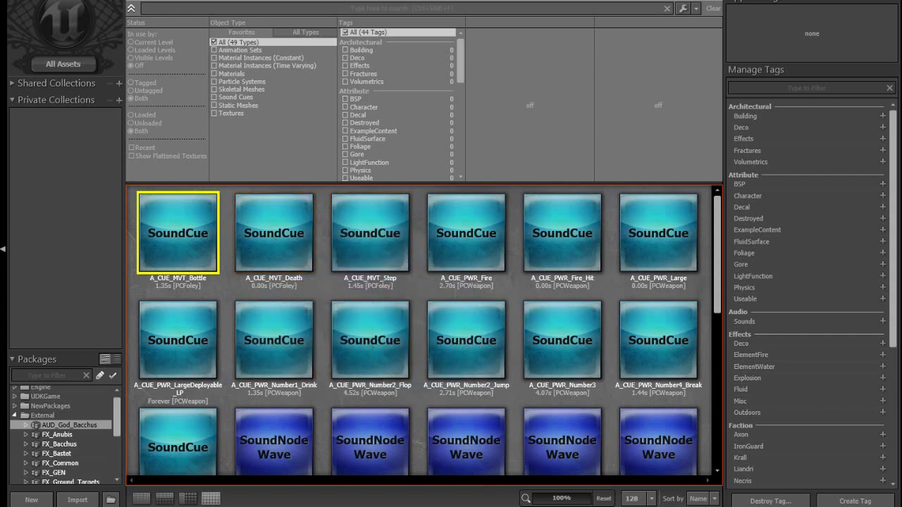
click(306, 219)
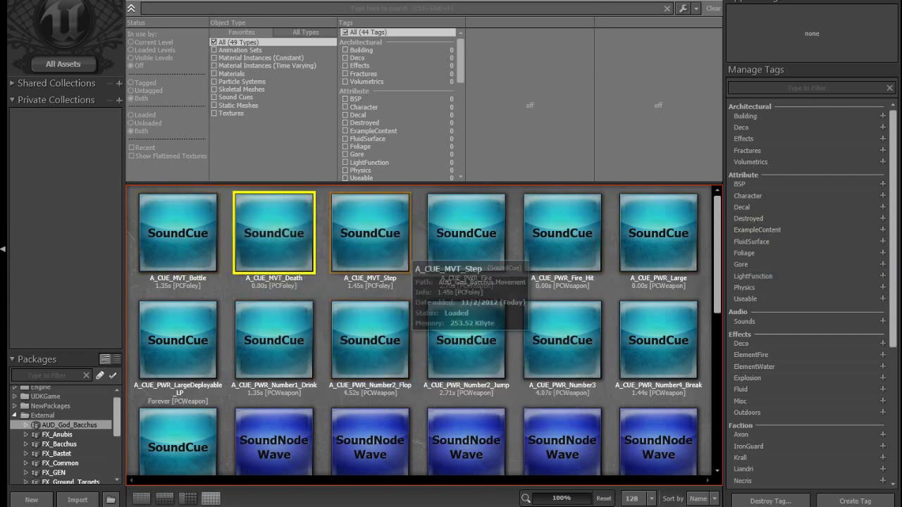
click(395, 247)
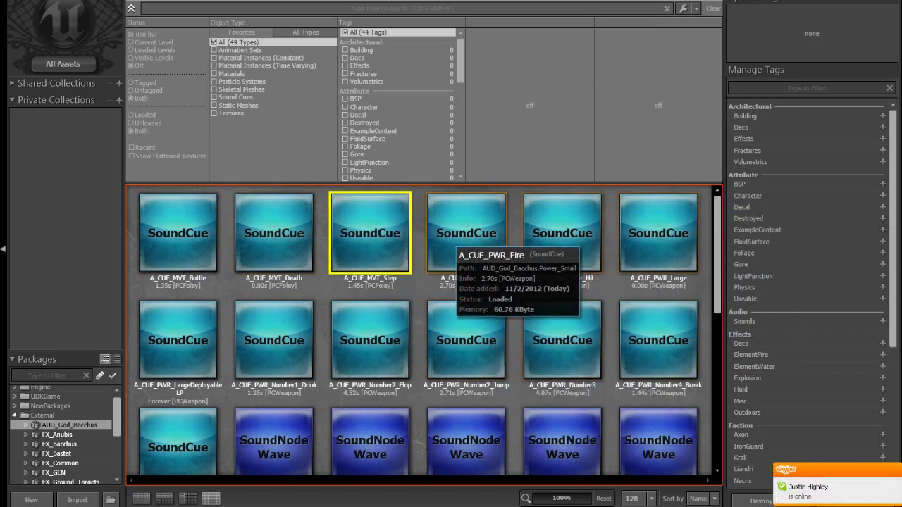
click(457, 246)
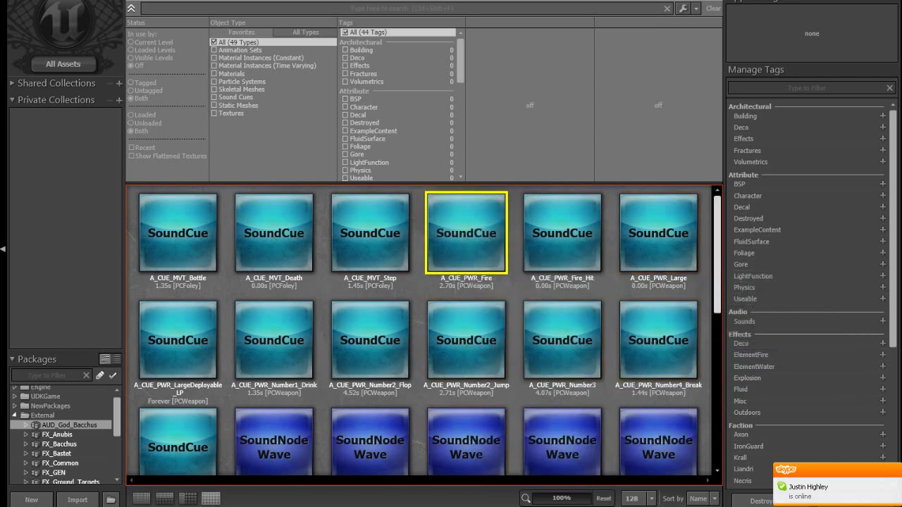
Preview the sound cues A_CUE_PWR_Number1_Drink, A_CUE_PWR_Number2_Flop and A_CUE_PWR_Number2_Jump
scroll(709, 272, down, 1)
scroll(427, 331, down, 1)
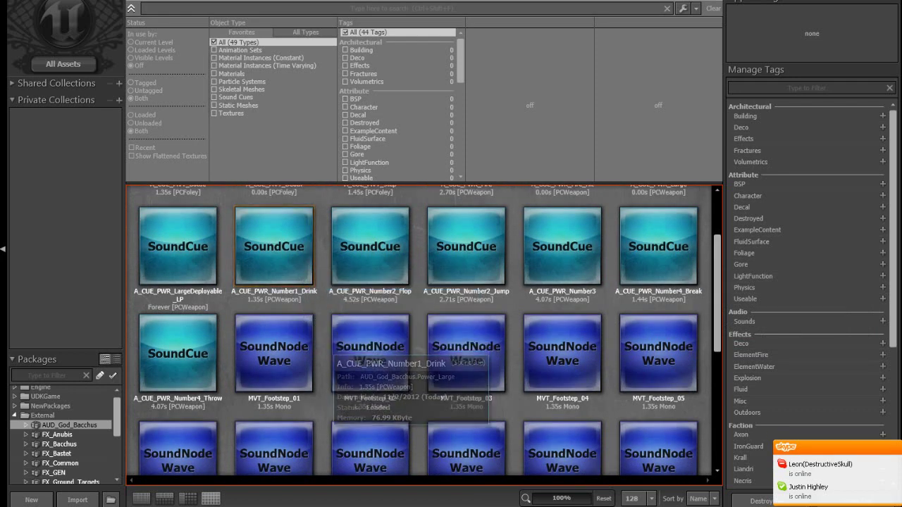
click(274, 247)
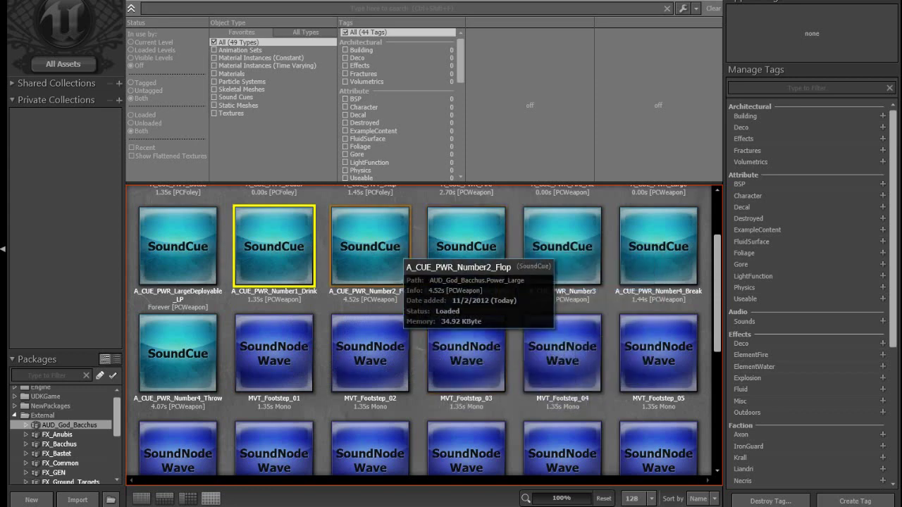
click(395, 254)
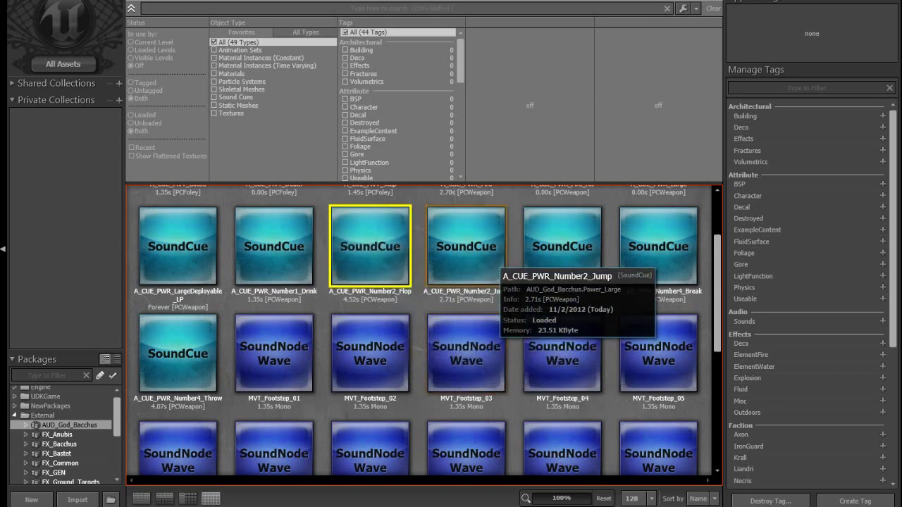
click(490, 265)
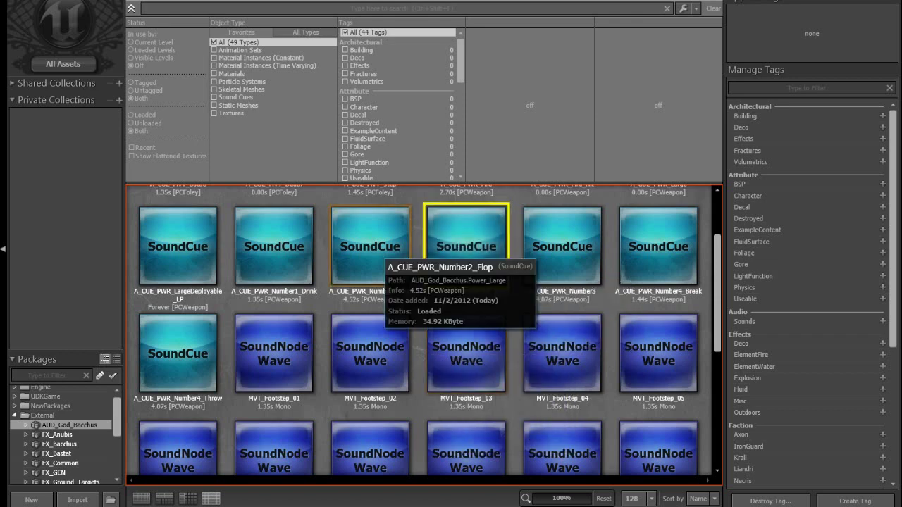
click(370, 246)
click(462, 264)
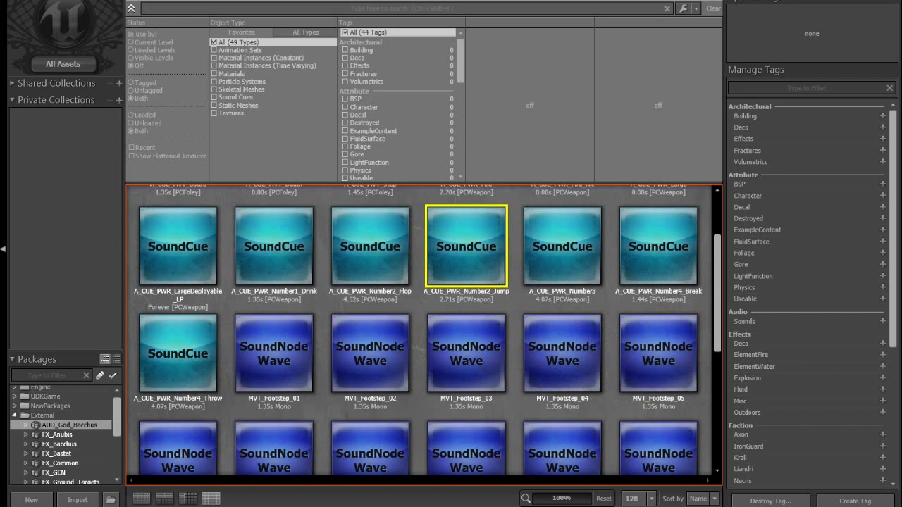
Preview the sound cues A_CUE_PWR_Number3, A_CUE_PWR_Number4_Break and A_CUE_PWR_Number4_Throw
click(536, 257)
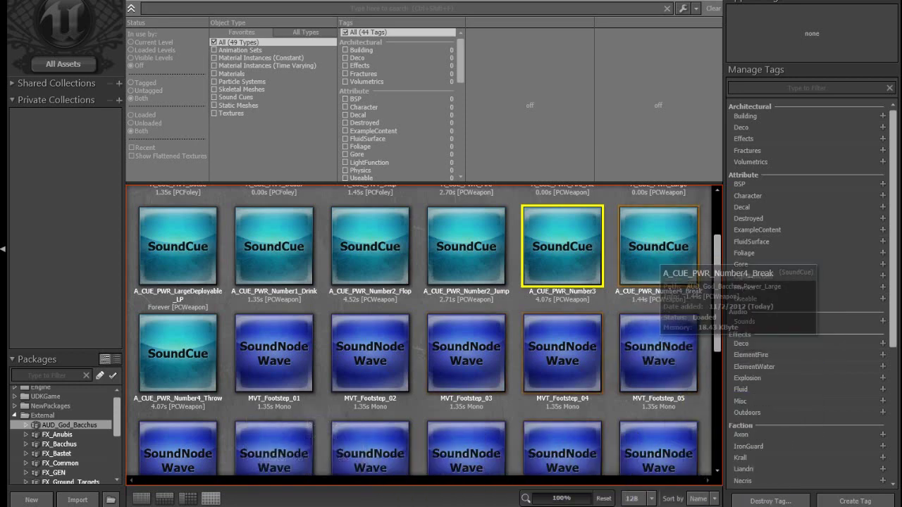
click(658, 246)
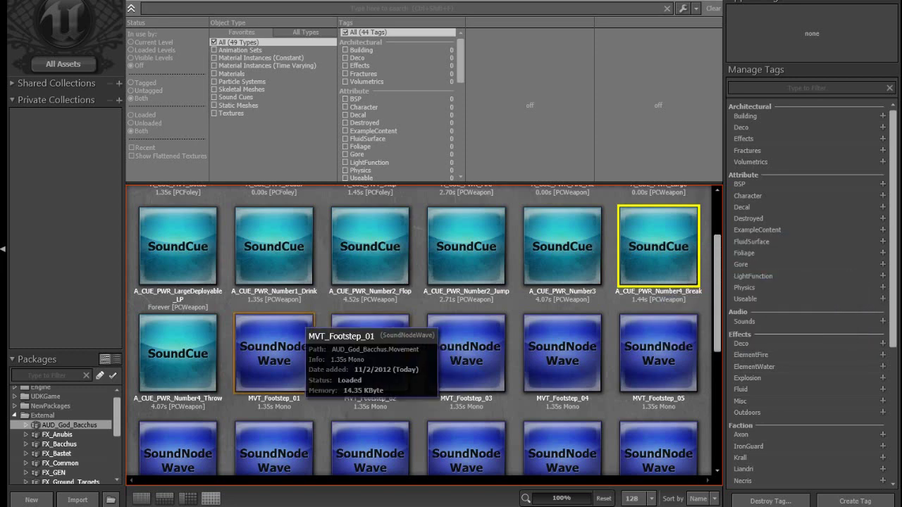
click(158, 330)
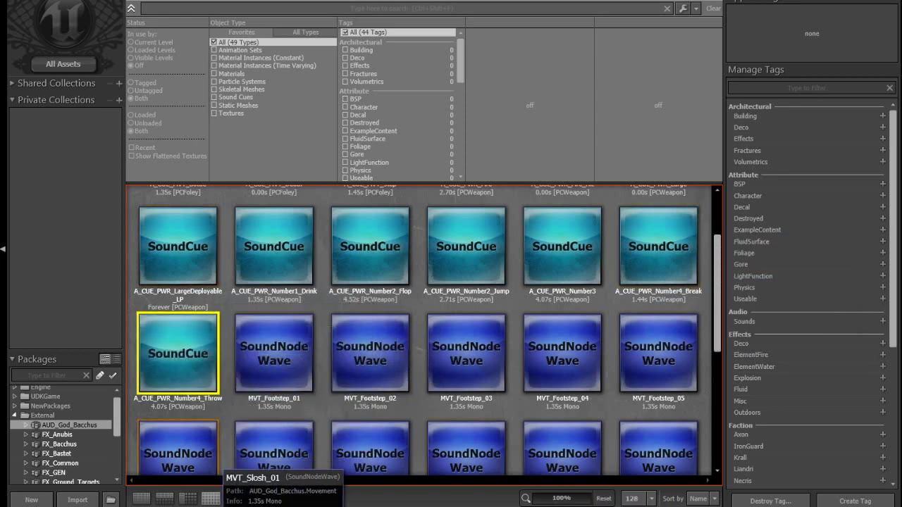
key(space)
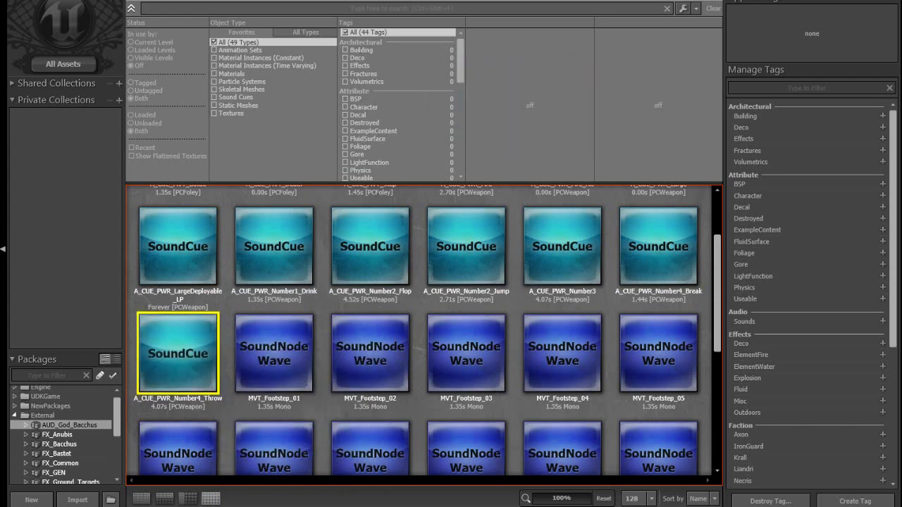
Look through the SoundNodeWave assets of AUD_God_Bacchus and select the MVT_Slosh_03 wave
scroll(212, 279, down, 1)
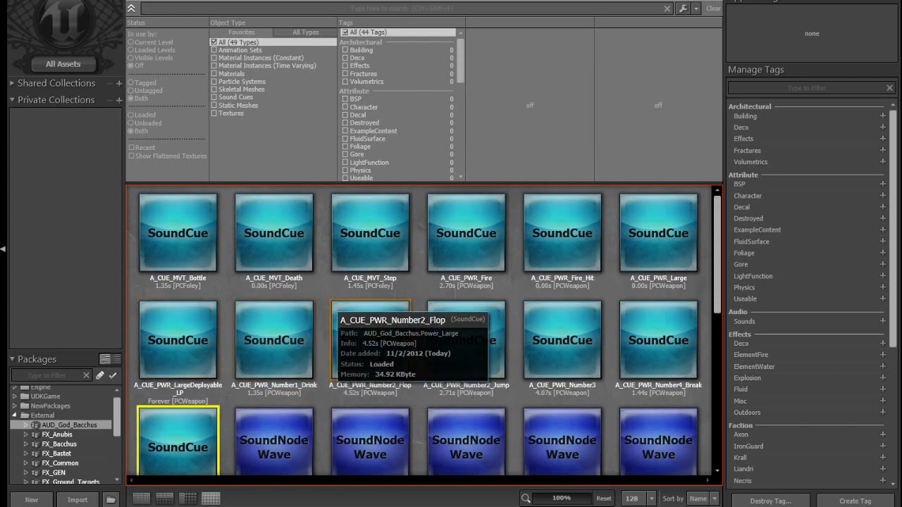
scroll(370, 423, down, 4)
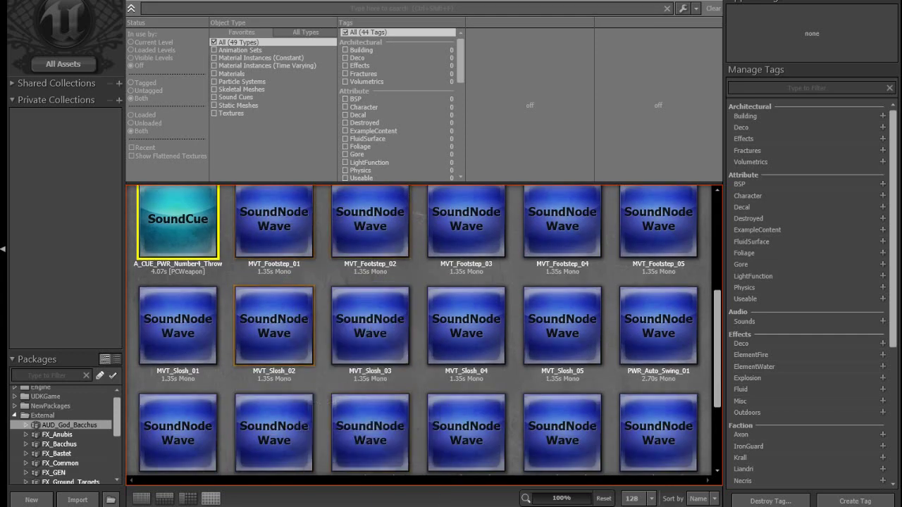
scroll(370, 423, down, 2)
scroll(402, 261, down, 3)
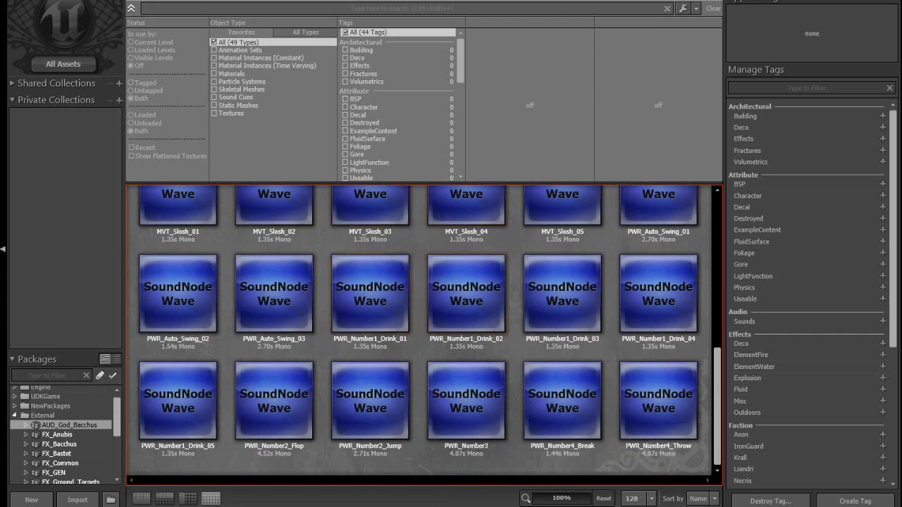
click(466, 212)
click(370, 226)
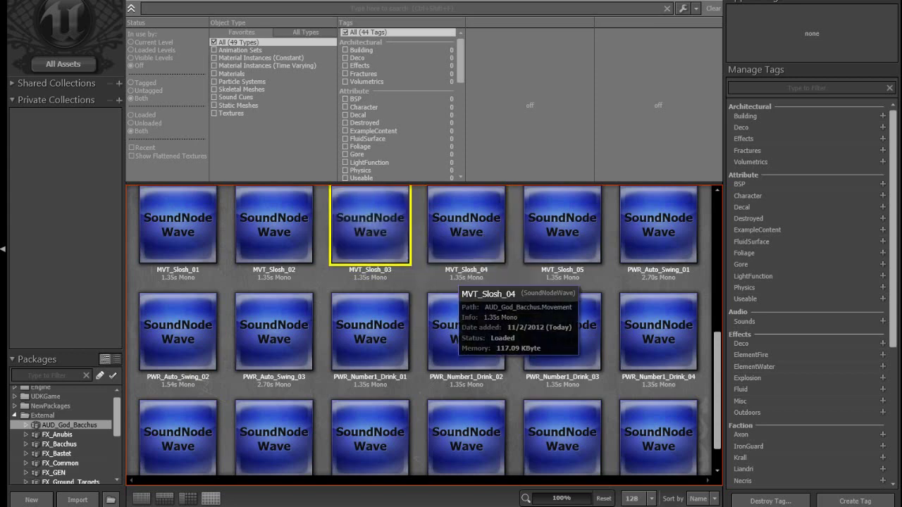
Review the sound cues at the start of AUD_God_Bacchus and its footstep, slosh and drink waves once more
scroll(370, 332, up, 8)
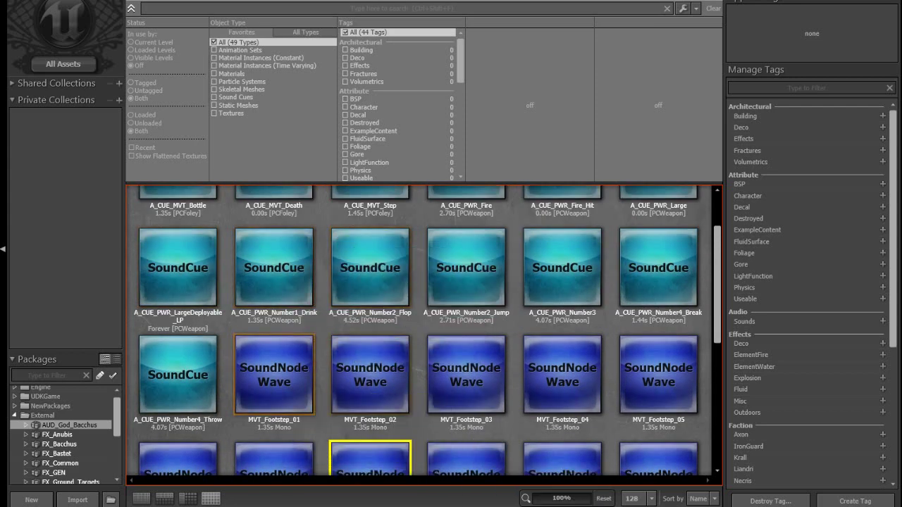
scroll(310, 315, up, 2)
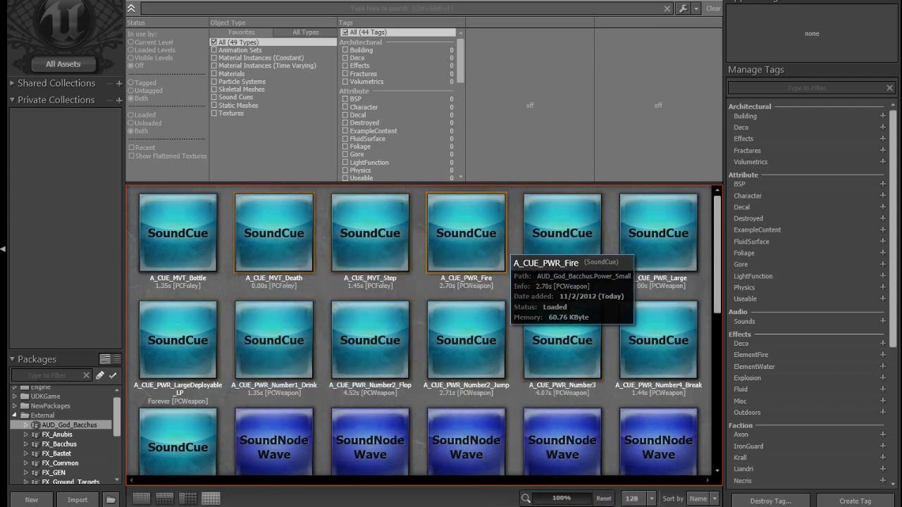
click(402, 363)
click(362, 271)
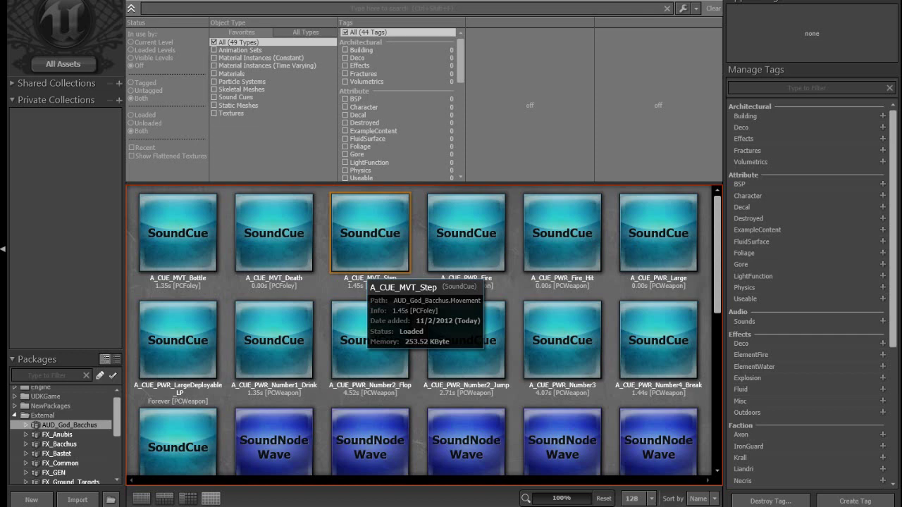
scroll(395, 324, down, 5)
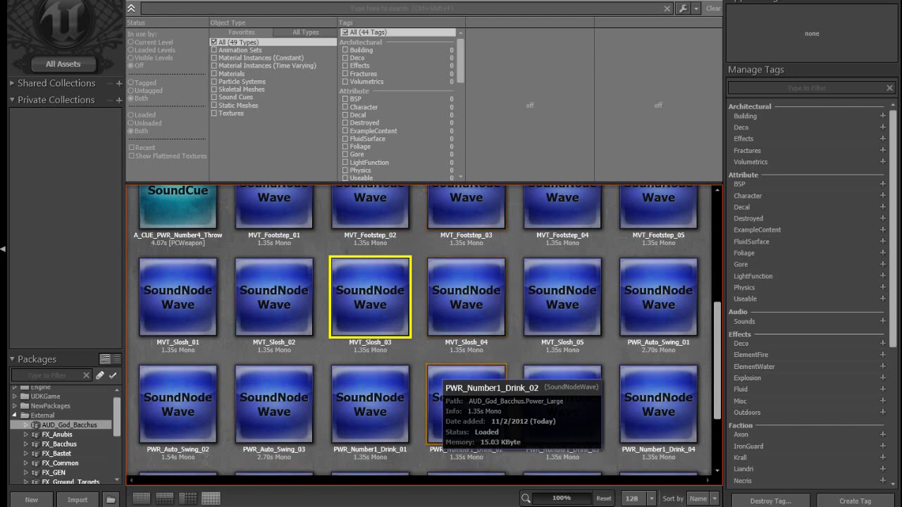